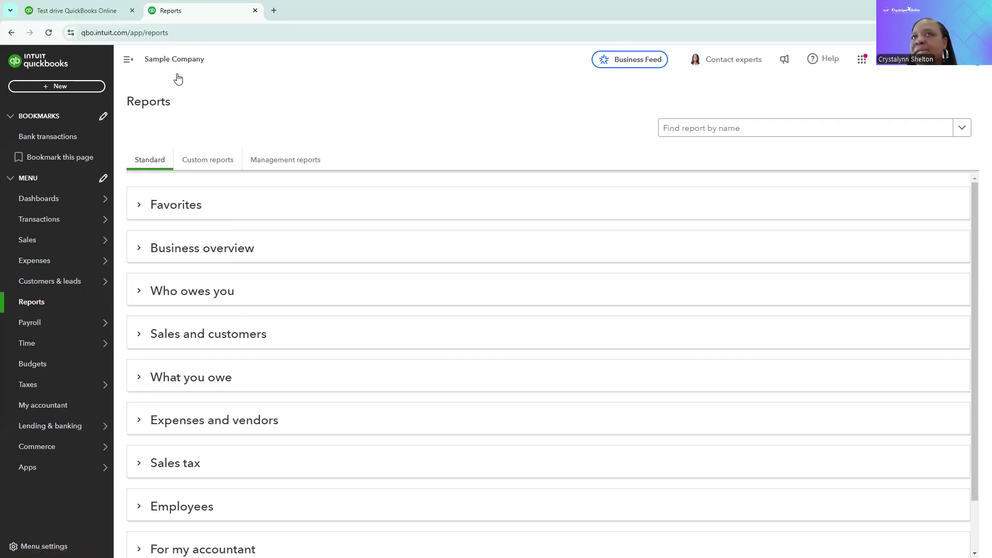
Open the home dashboard and go back to the Reports page
click(58, 202)
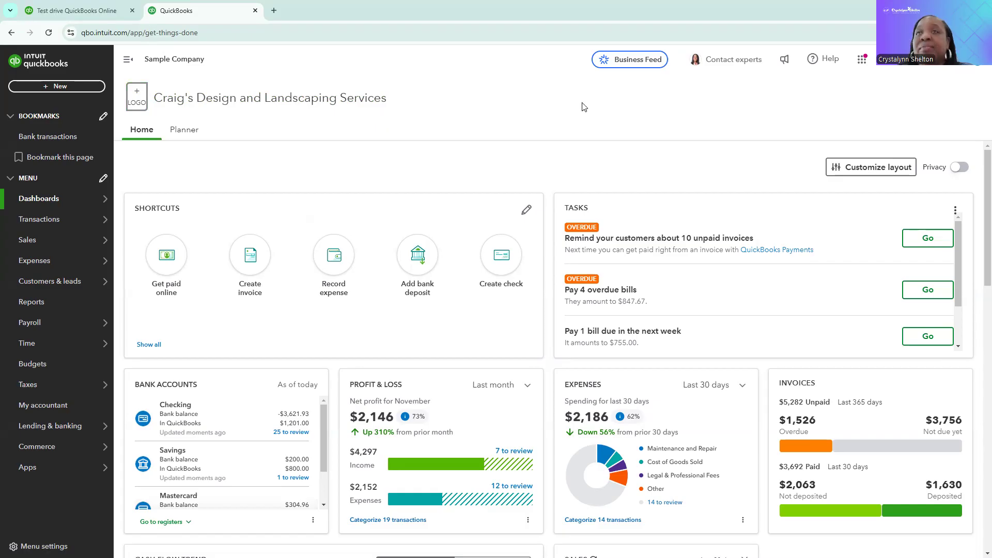
mouse_move(98, 333)
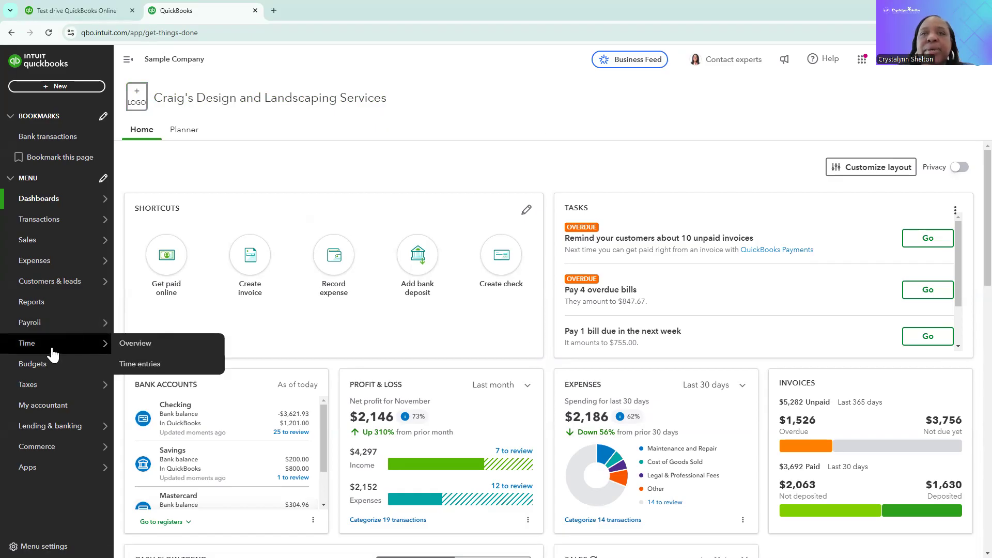
click(32, 308)
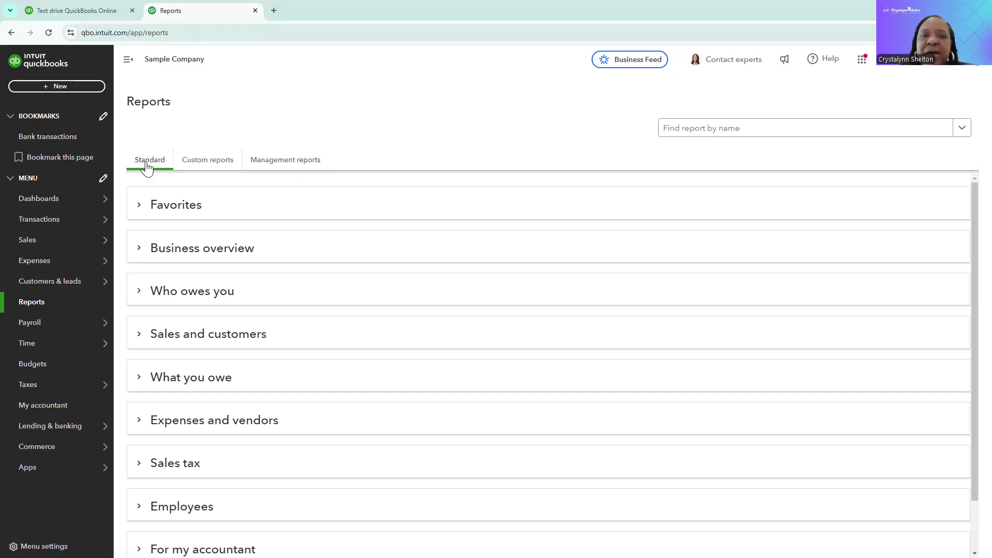
Expand and collapse the Favorites and Business overview report categories to browse their reports
click(138, 207)
click(138, 337)
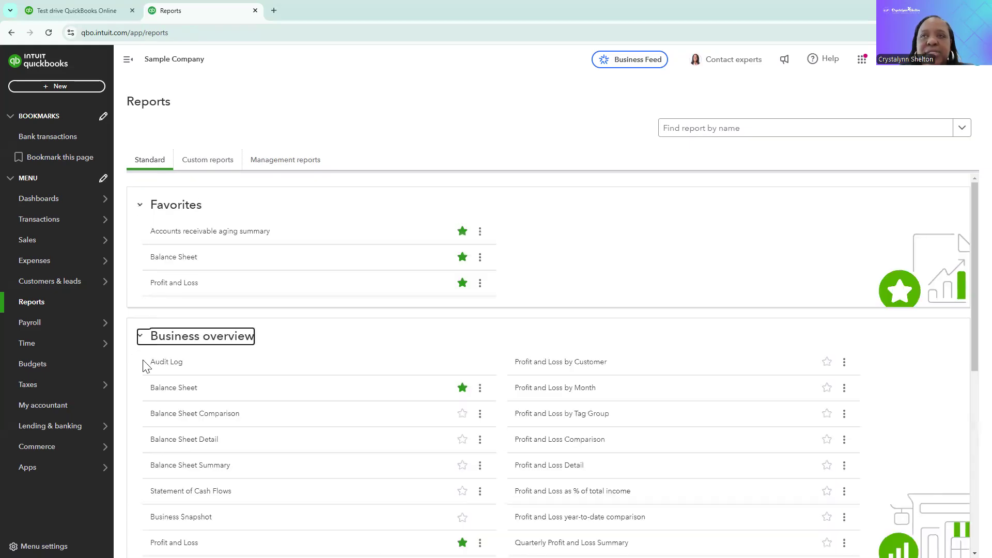
scroll(165, 383, down, 4)
scroll(164, 382, up, 4)
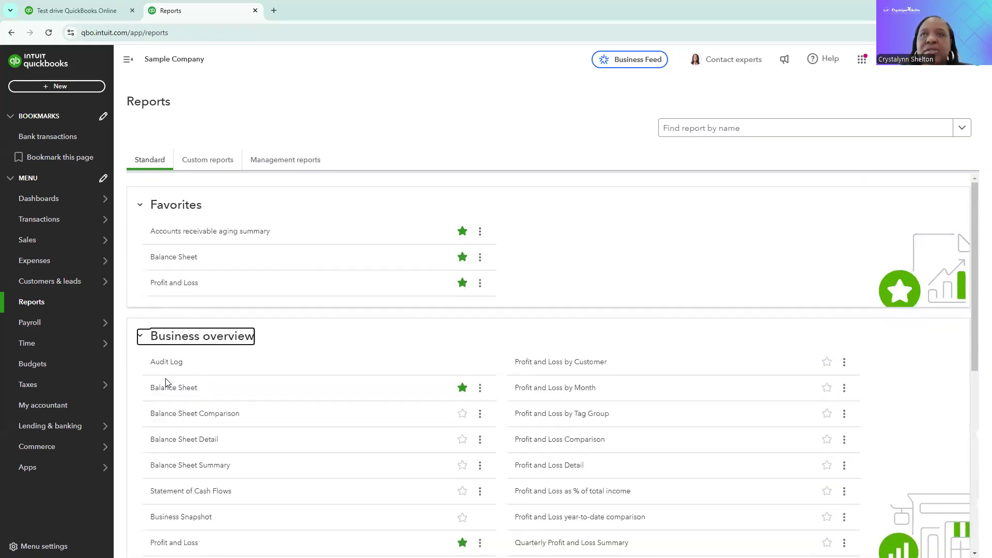
click(141, 208)
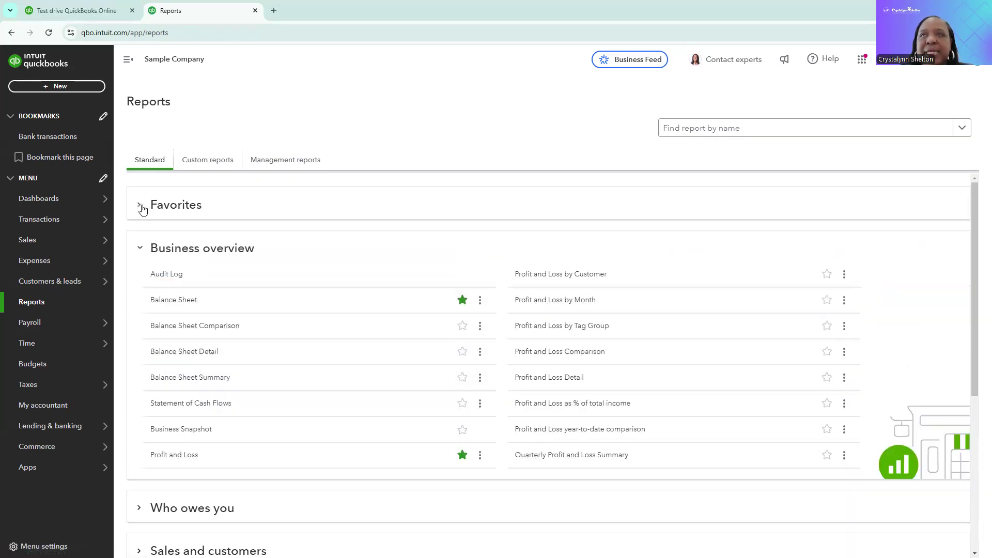
click(138, 250)
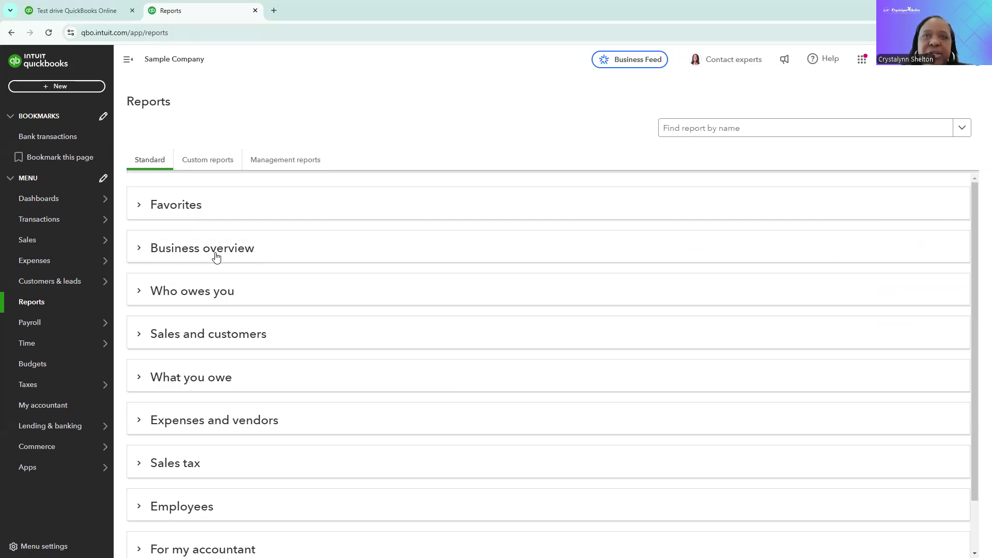
click(140, 251)
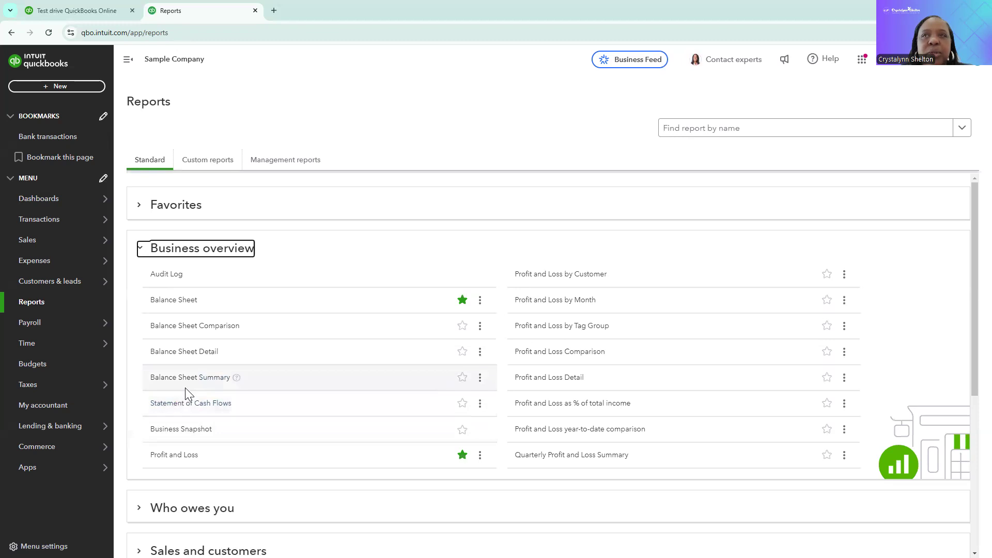
click(140, 252)
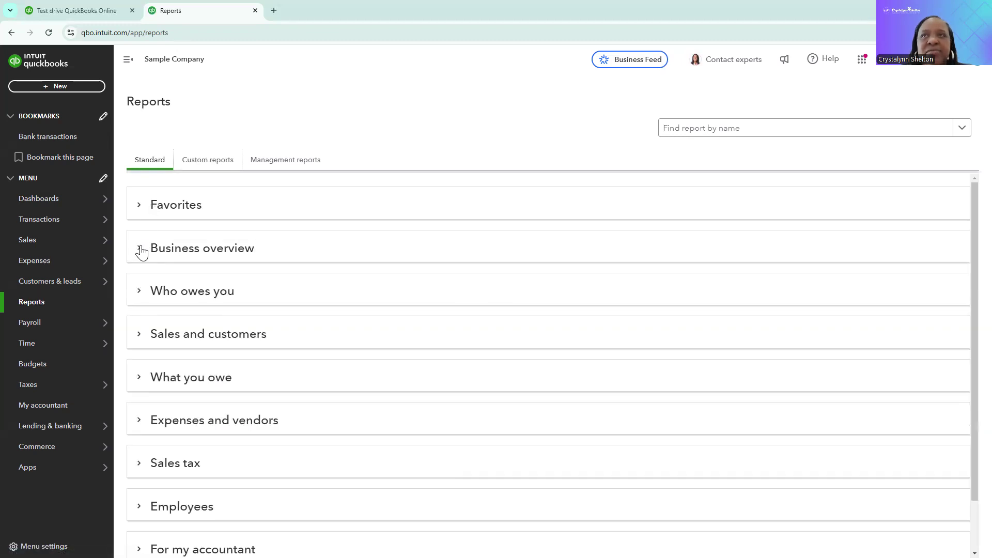
Browse the Who owes you, Sales and customers, and What you owe report categories by expanding each
click(138, 296)
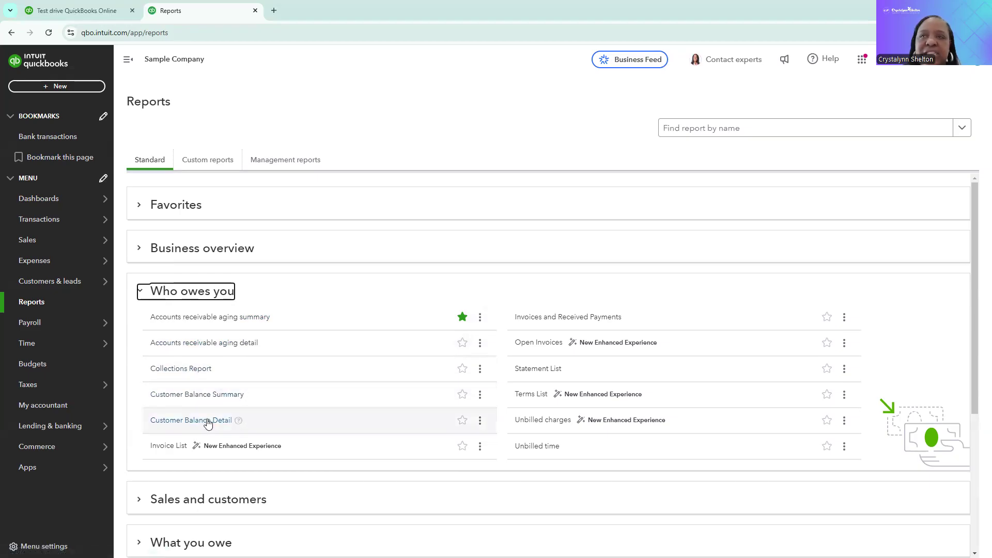
click(141, 299)
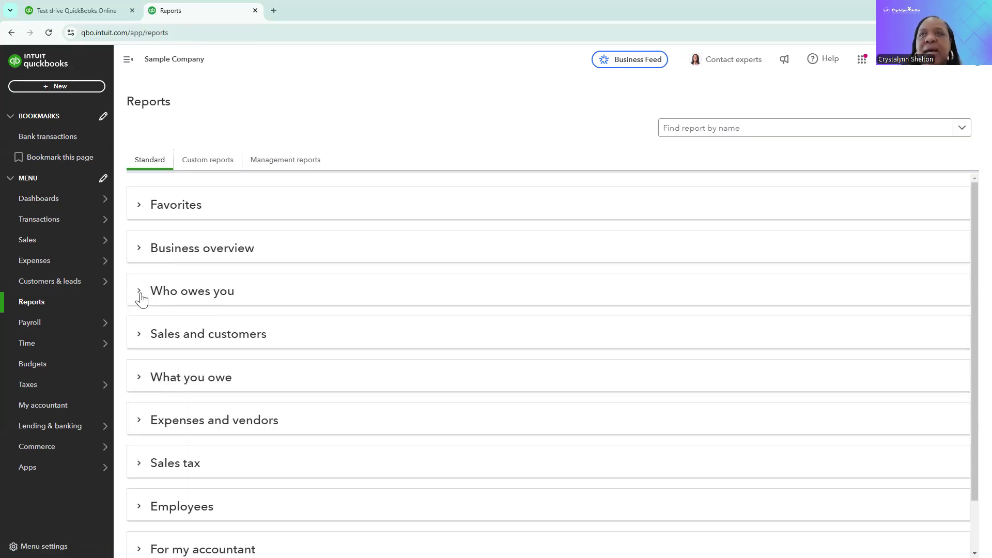
click(140, 341)
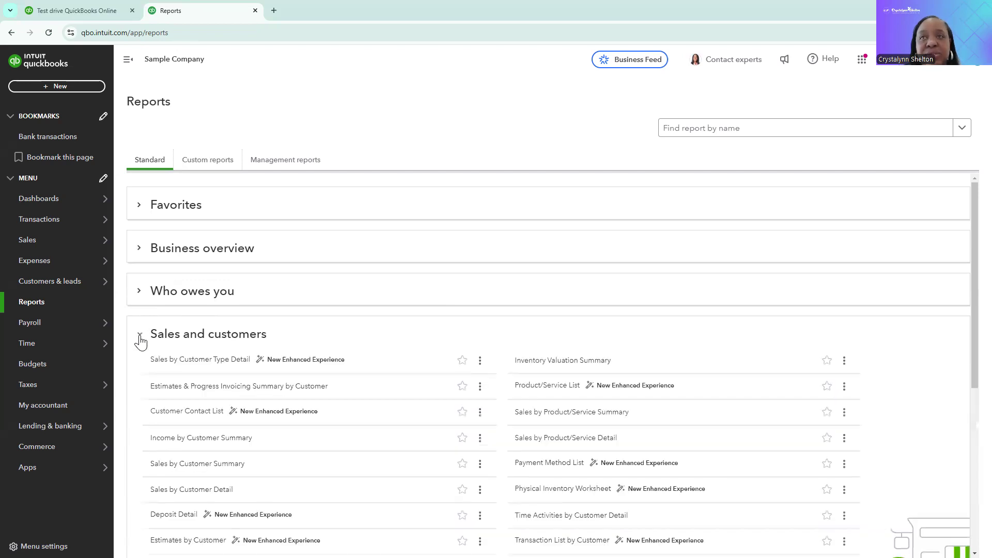
scroll(159, 347, down, 1)
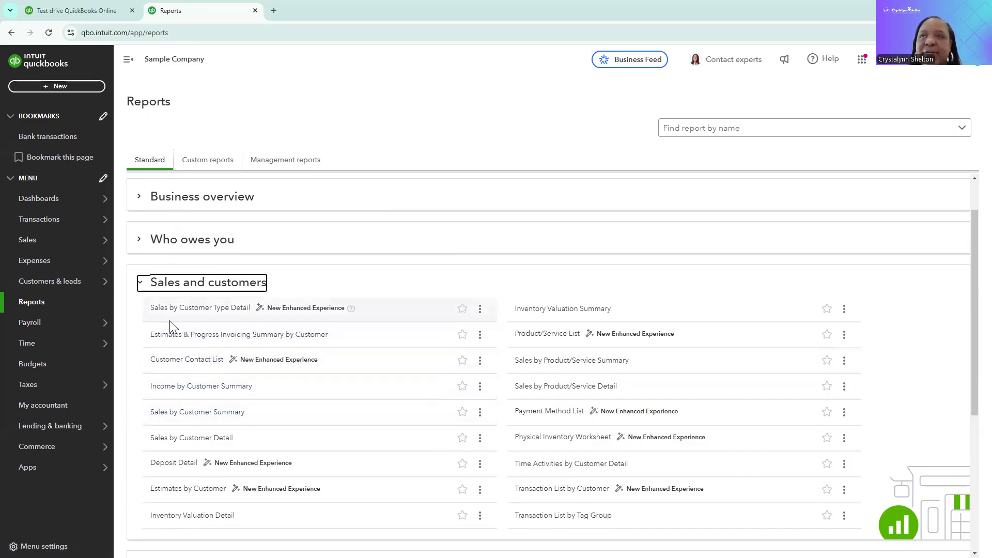
click(140, 283)
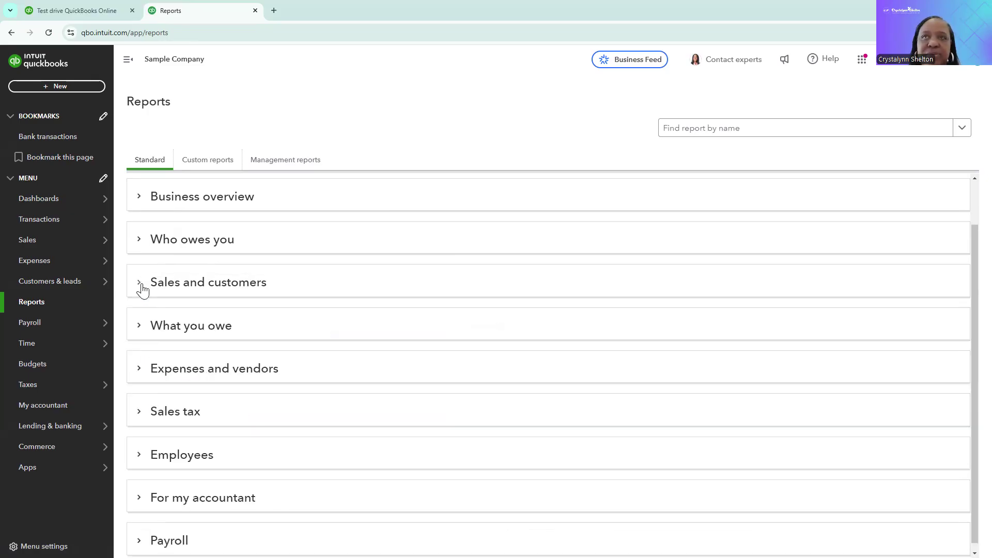
click(139, 327)
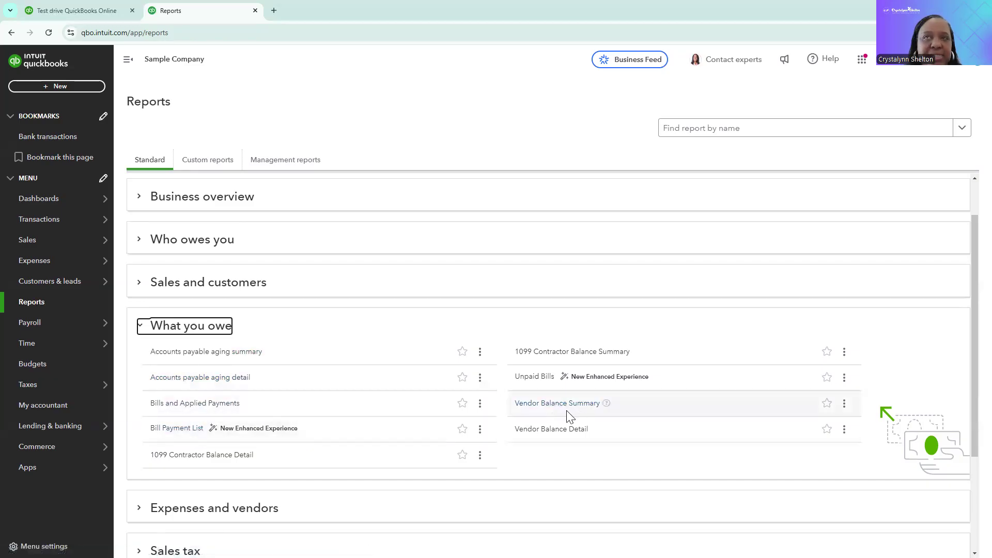
click(149, 337)
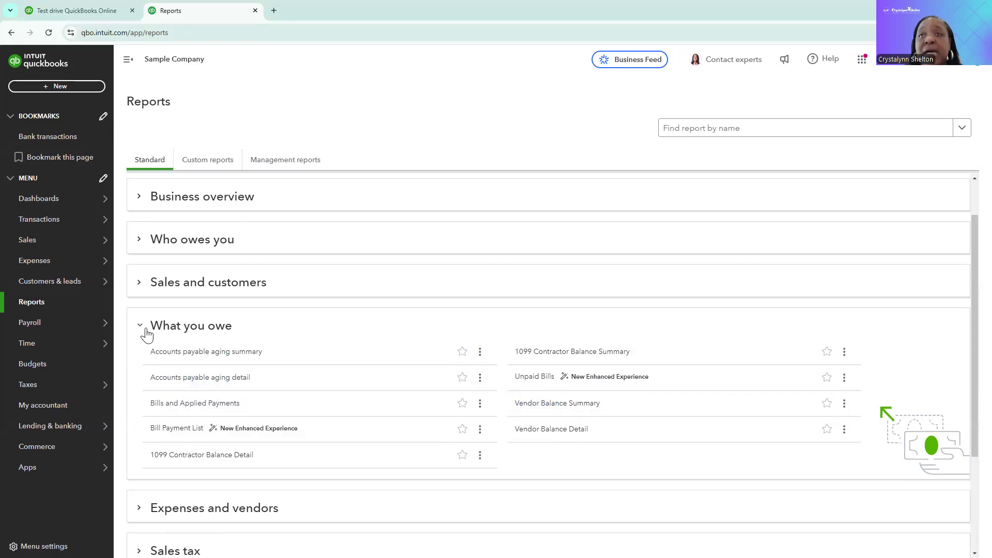
click(139, 330)
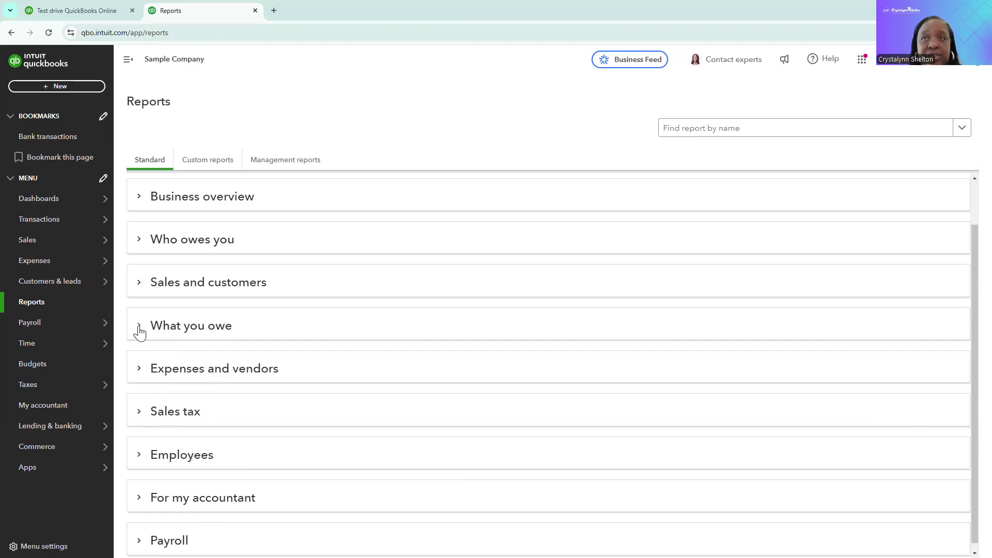
Browse the Expenses and vendors, Sales tax, Employees, and For my accountant report categories by expanding each
click(138, 371)
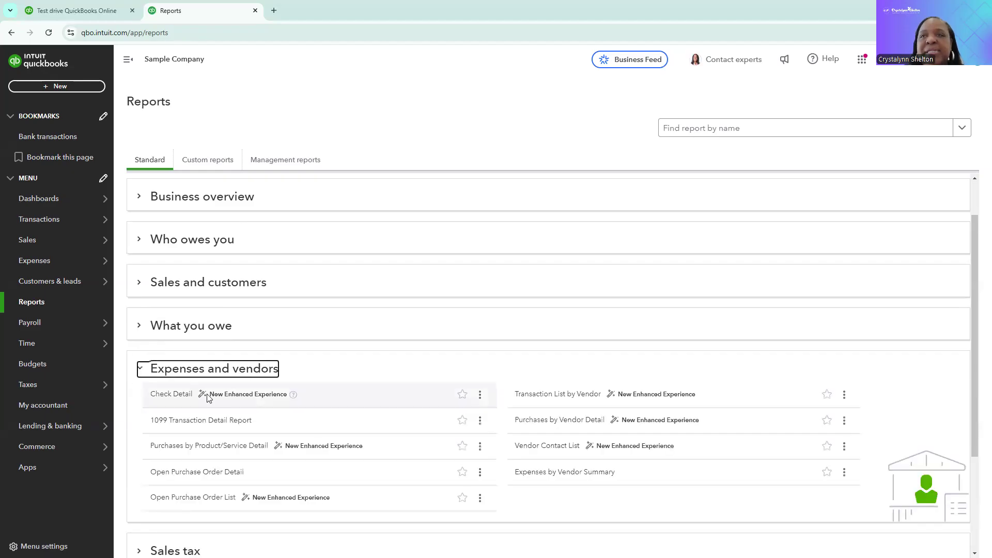
scroll(208, 398, down, 2)
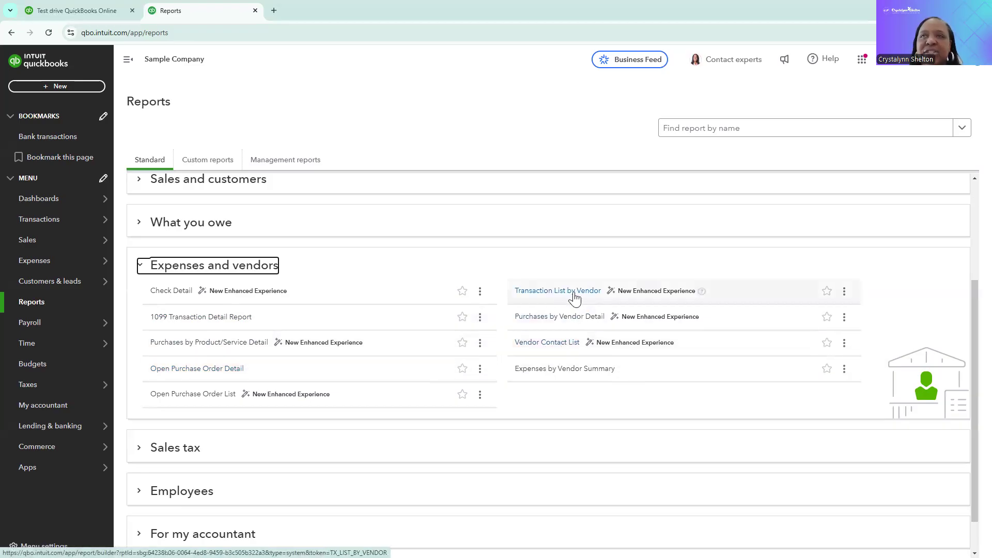
click(140, 267)
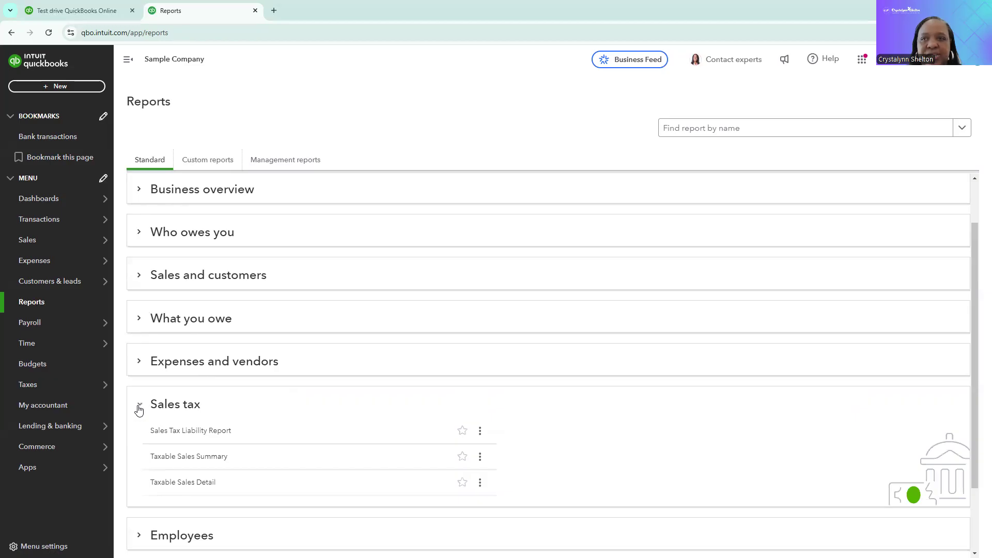
scroll(139, 410, down, 2)
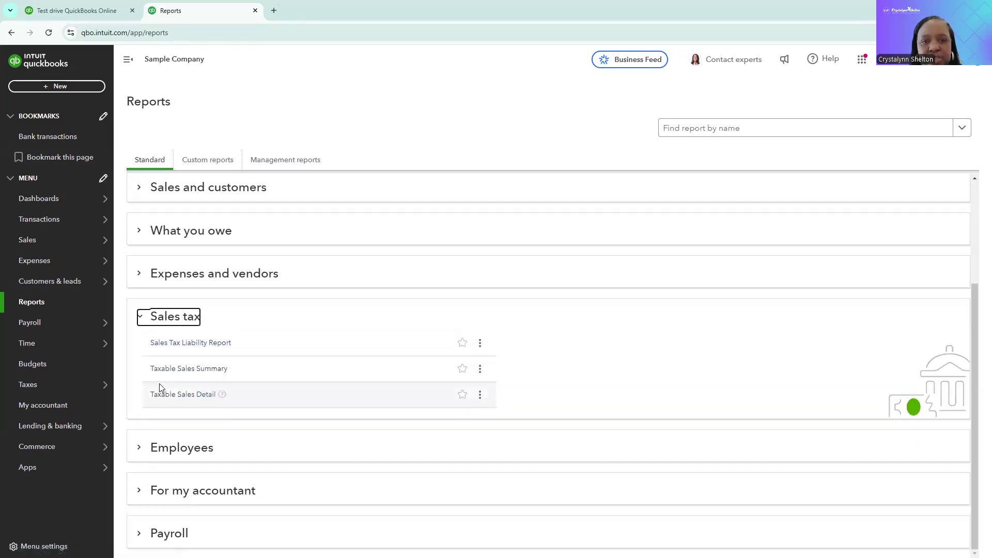
click(140, 320)
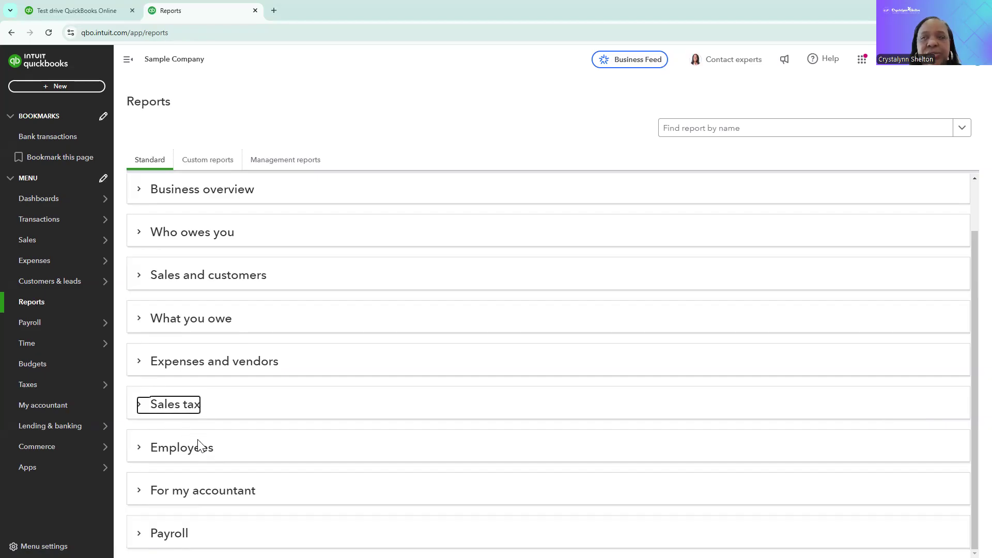
click(141, 450)
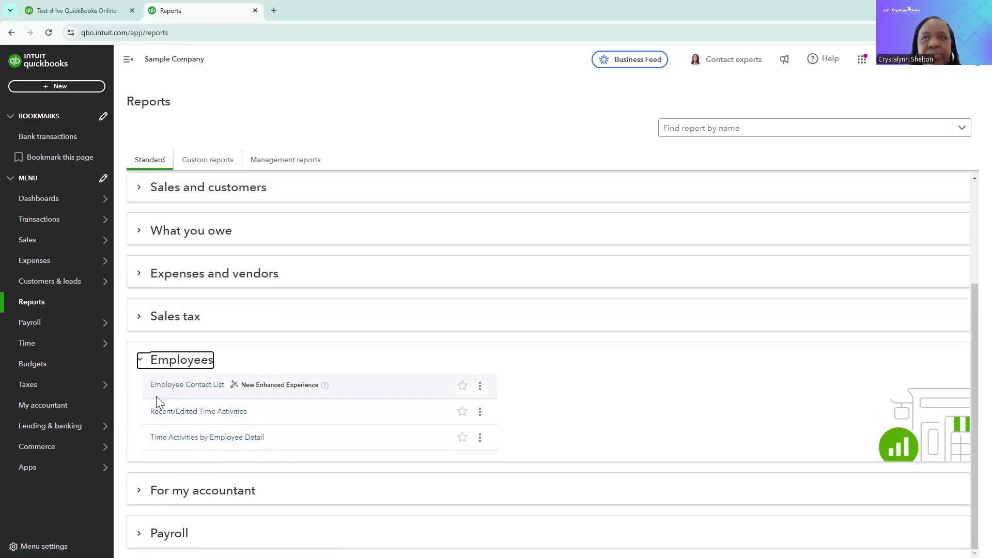
click(139, 361)
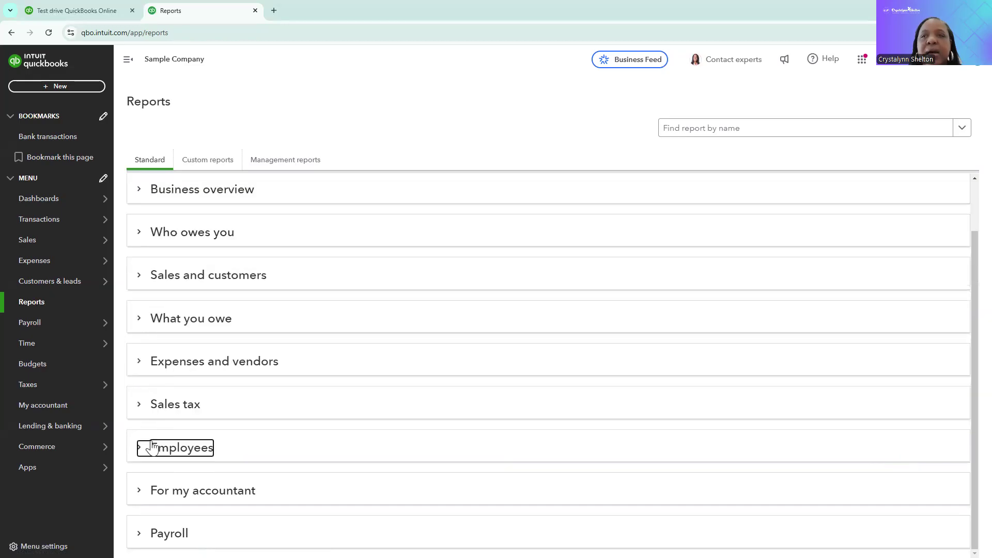
click(140, 499)
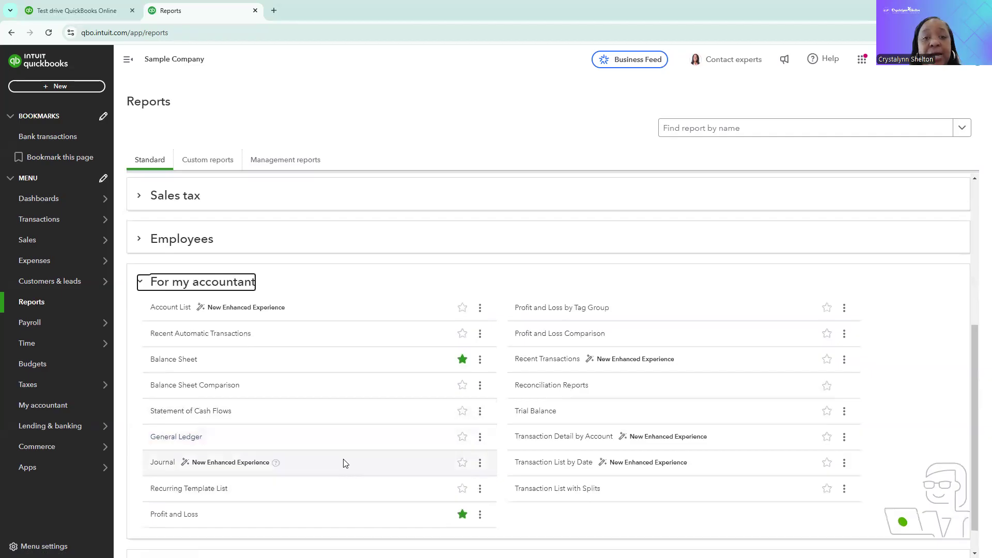
scroll(345, 463, down, 1)
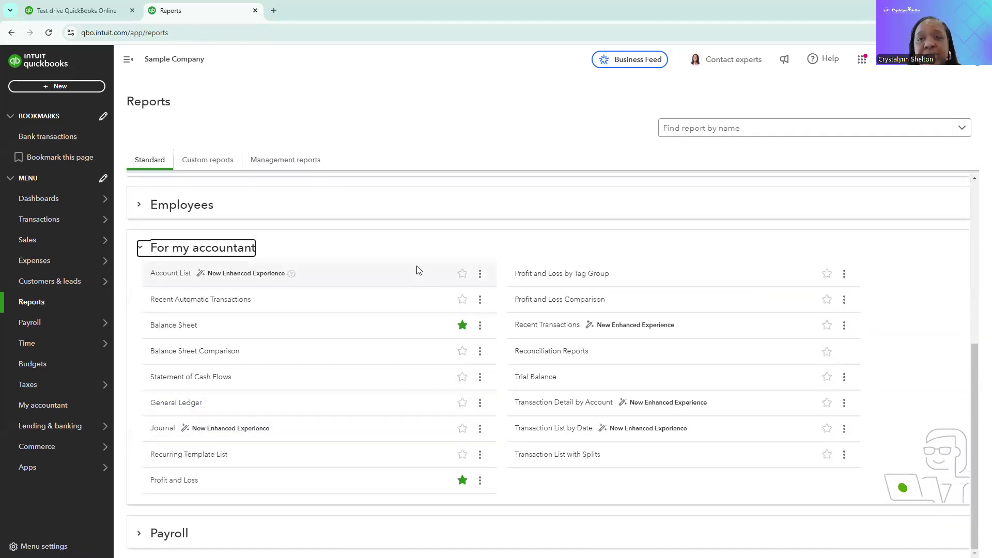
click(462, 353)
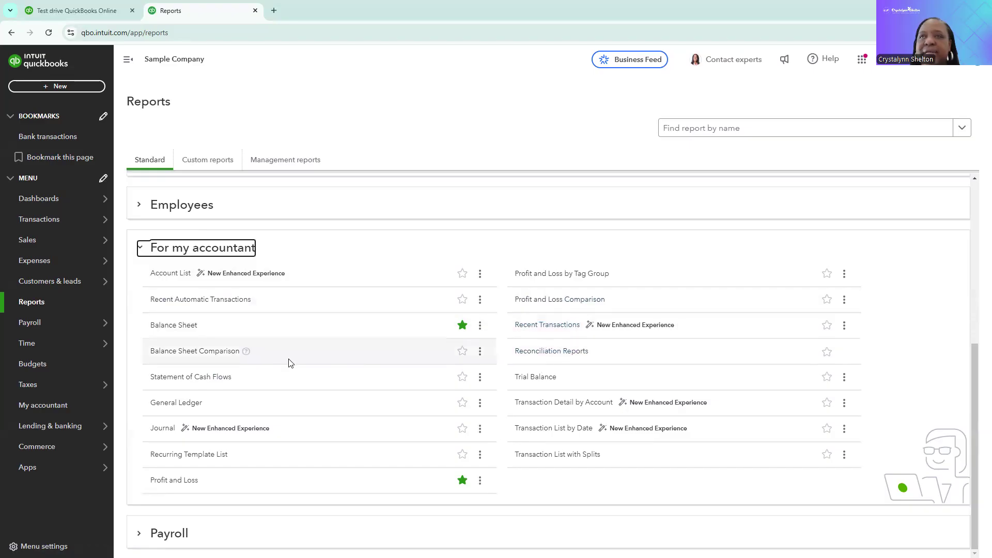
click(140, 253)
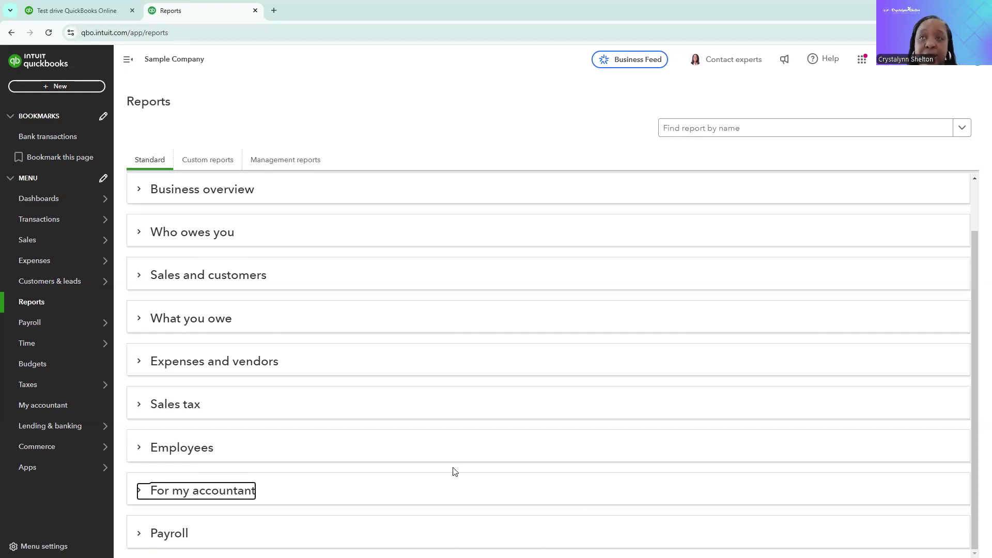
View the Custom reports list and then the Management reports list
scroll(454, 471, up, 1)
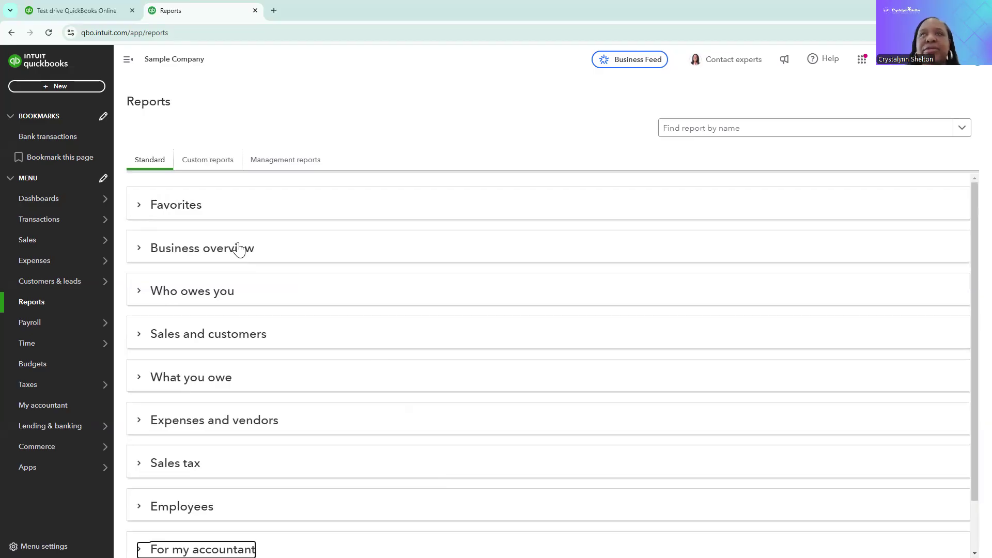
click(219, 166)
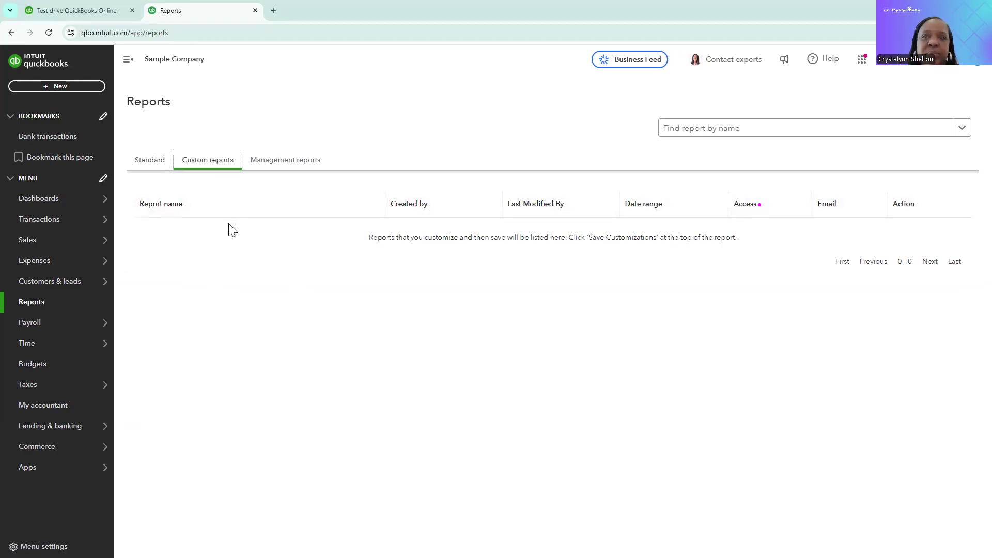
click(293, 169)
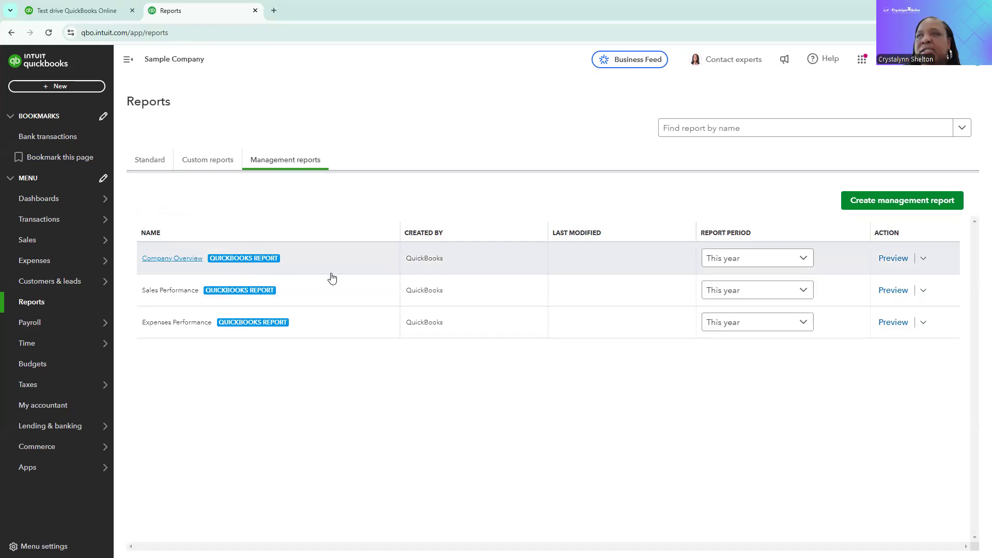
Preview the Company Overview management report for This year and view its table of contents page
click(804, 259)
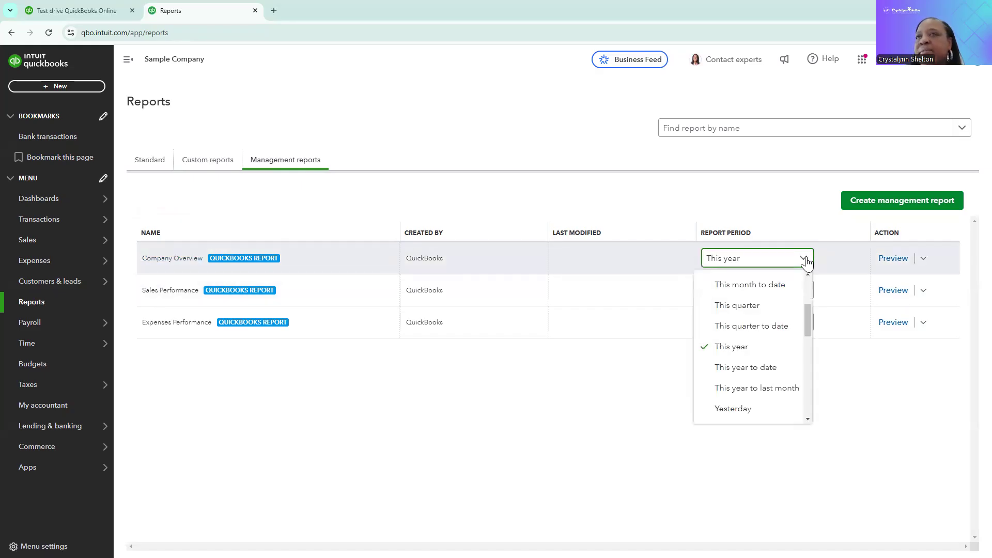
click(745, 353)
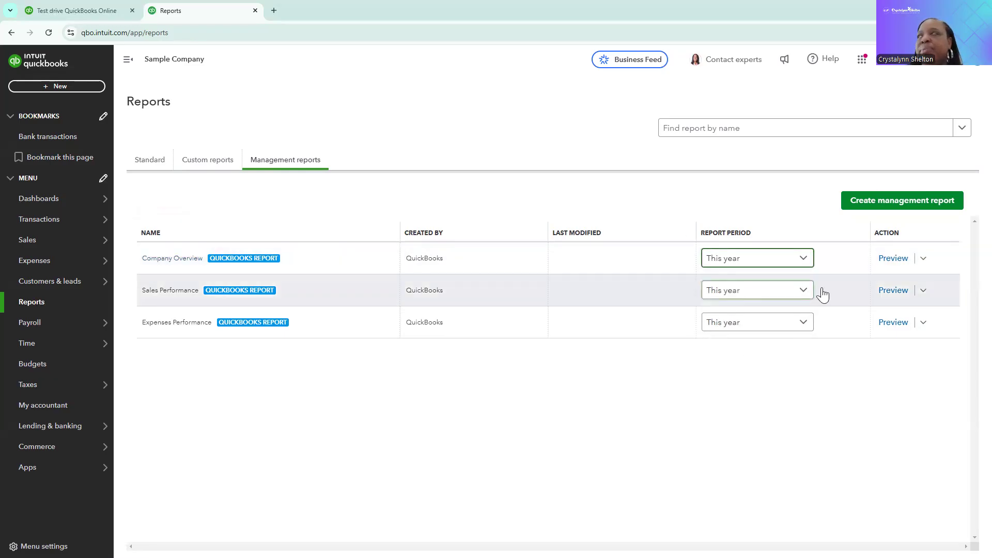
click(893, 259)
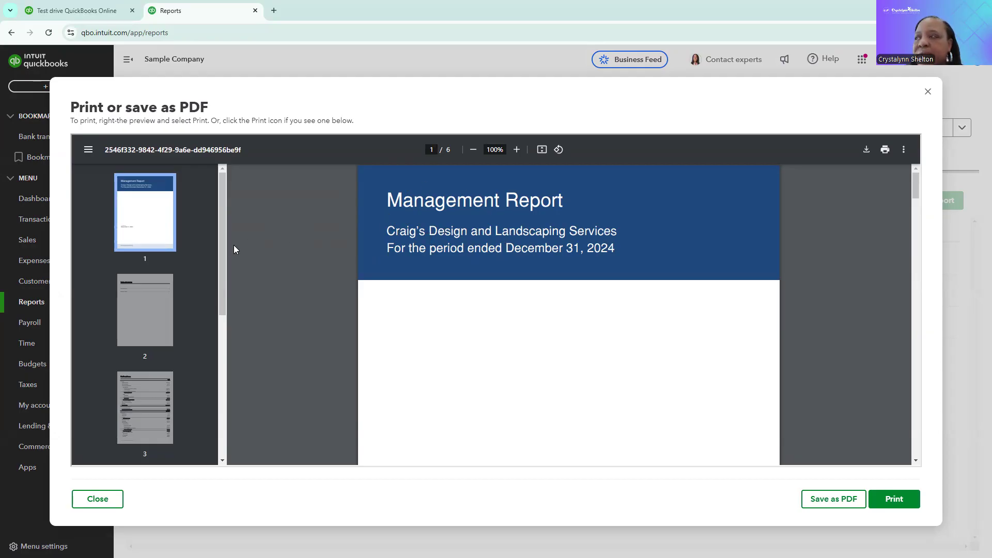
click(136, 310)
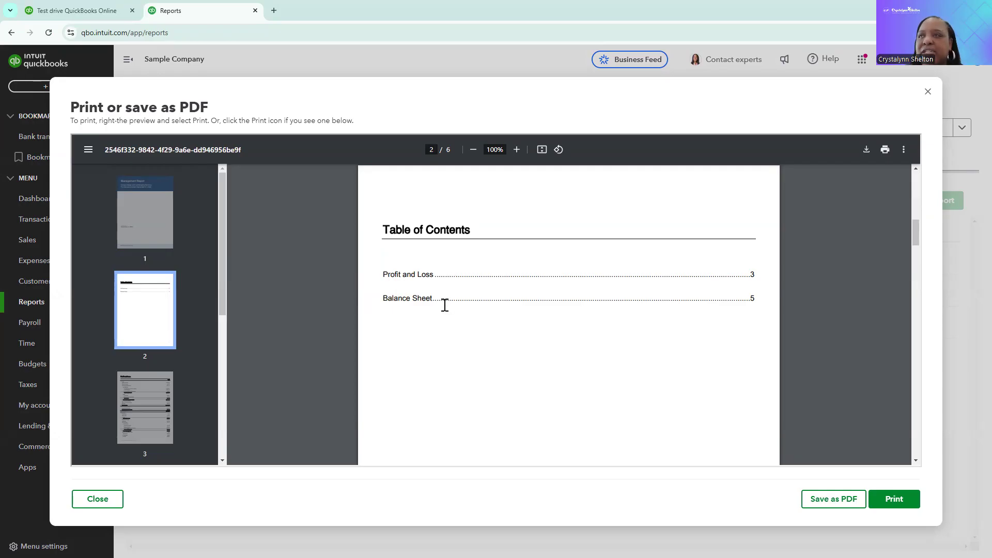
Page through the Profit and Loss pages of the management report preview, then close the preview
click(158, 411)
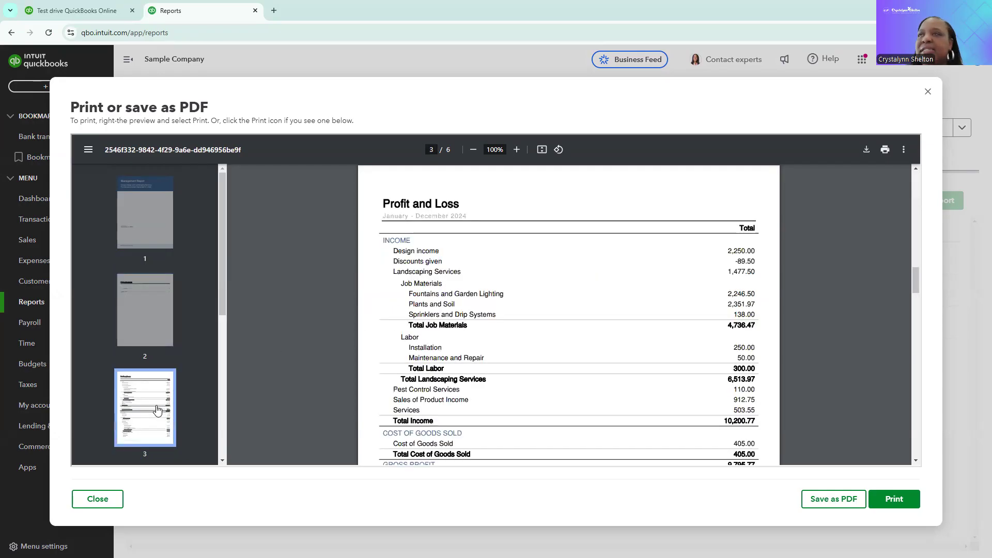
scroll(157, 410, down, 2)
click(157, 410)
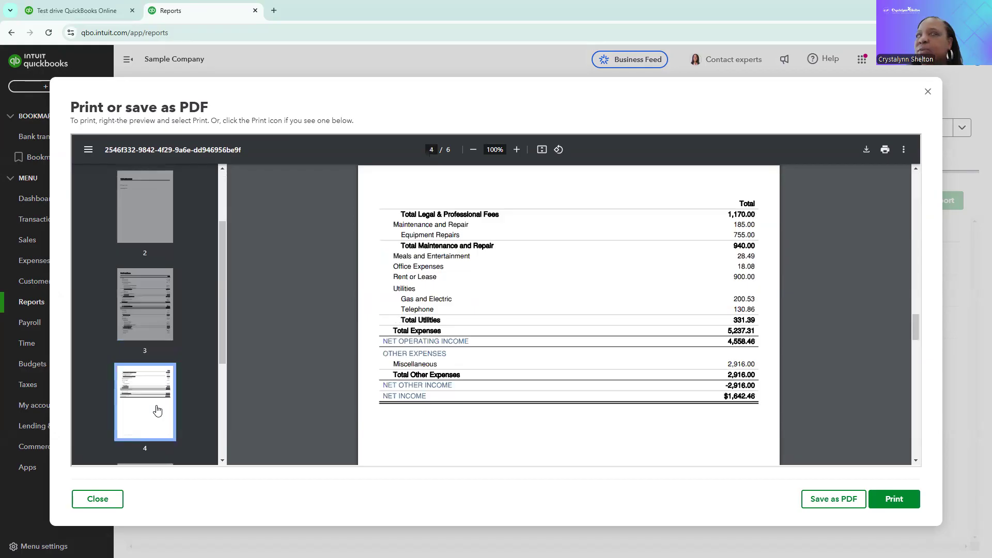
click(98, 501)
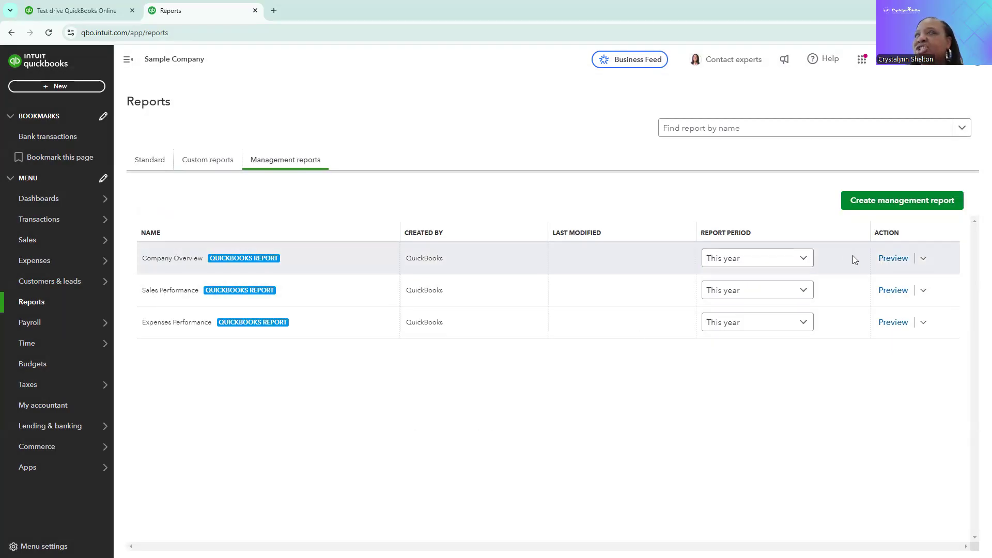
Open the Company Overview management report for editing, review its cover page settings, and cancel without saving
click(924, 259)
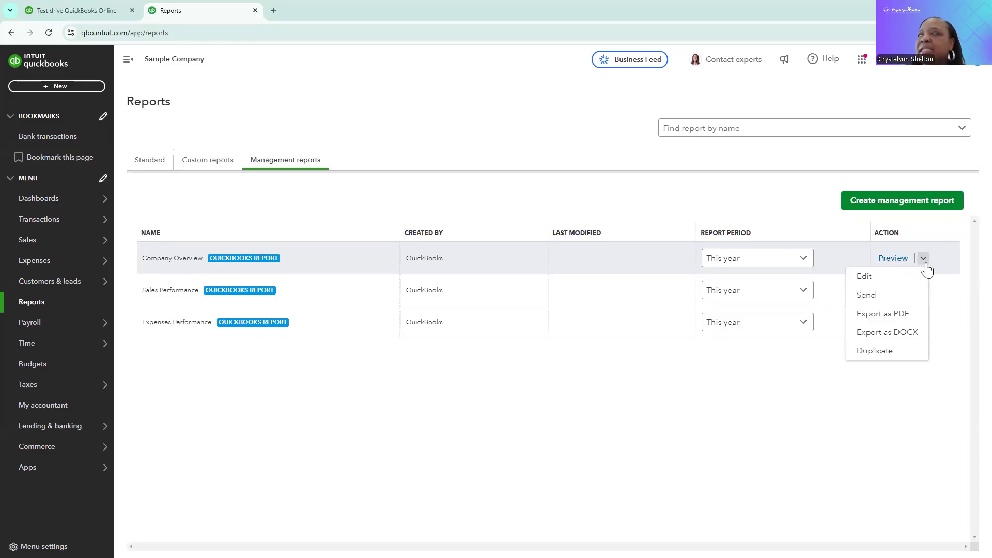
click(878, 279)
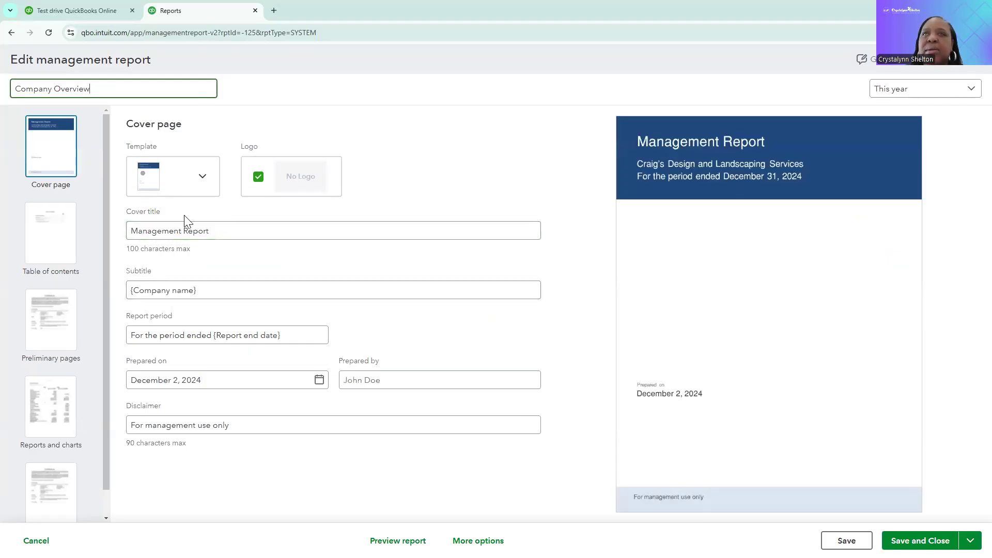
drag(226, 233, 110, 230)
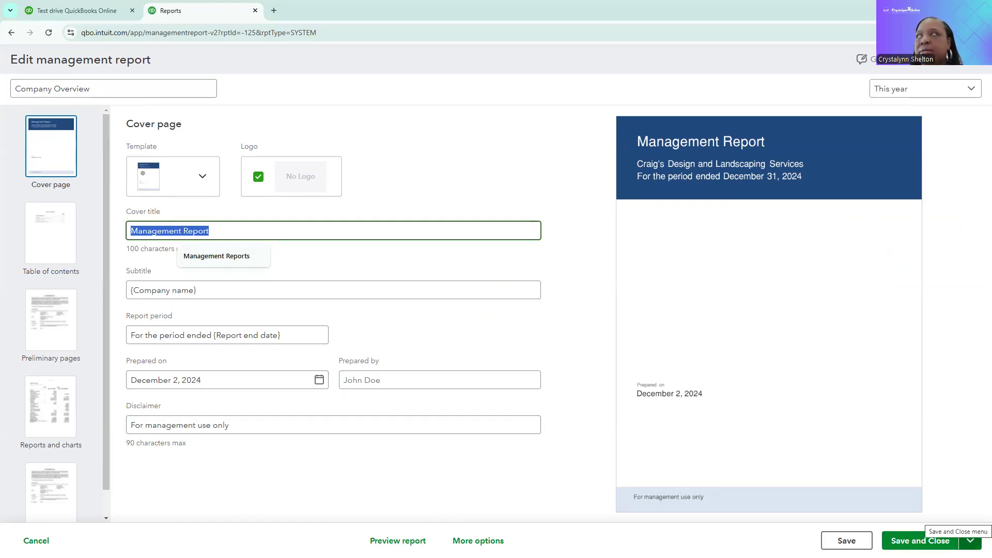
click(969, 540)
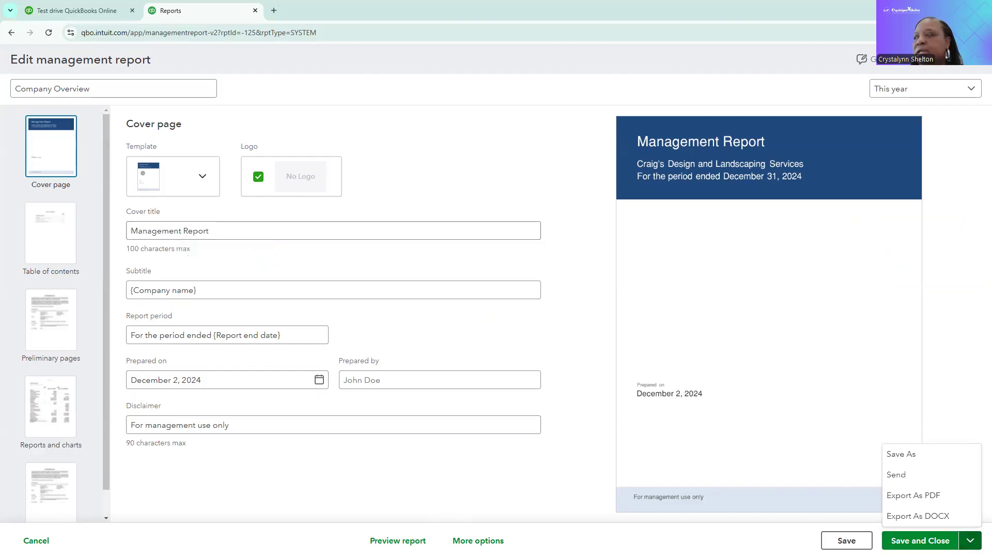
click(874, 408)
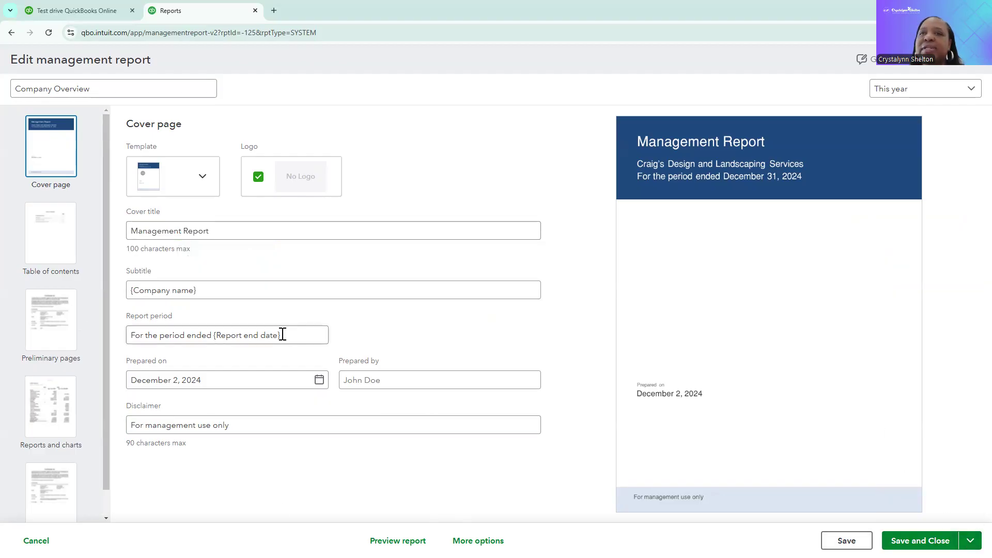
click(36, 540)
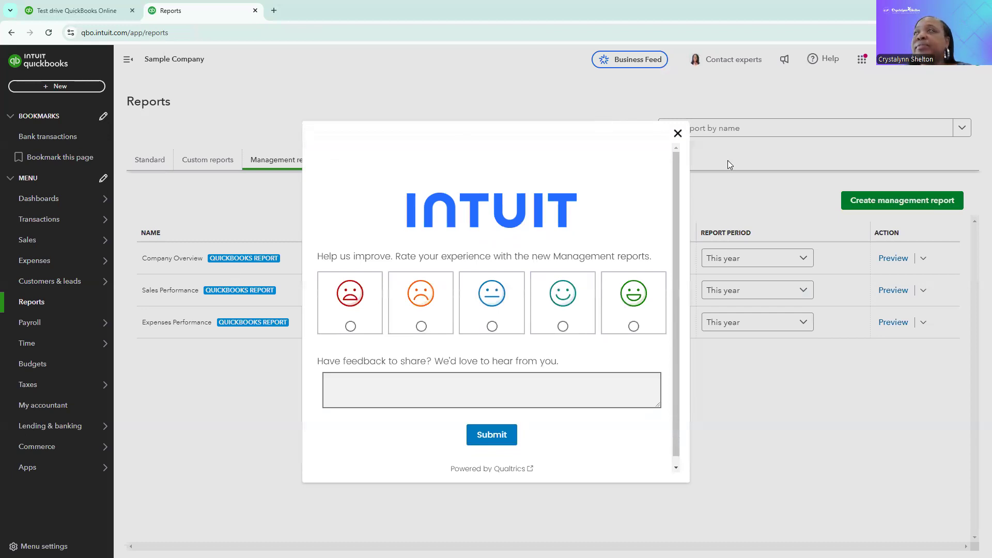
click(677, 134)
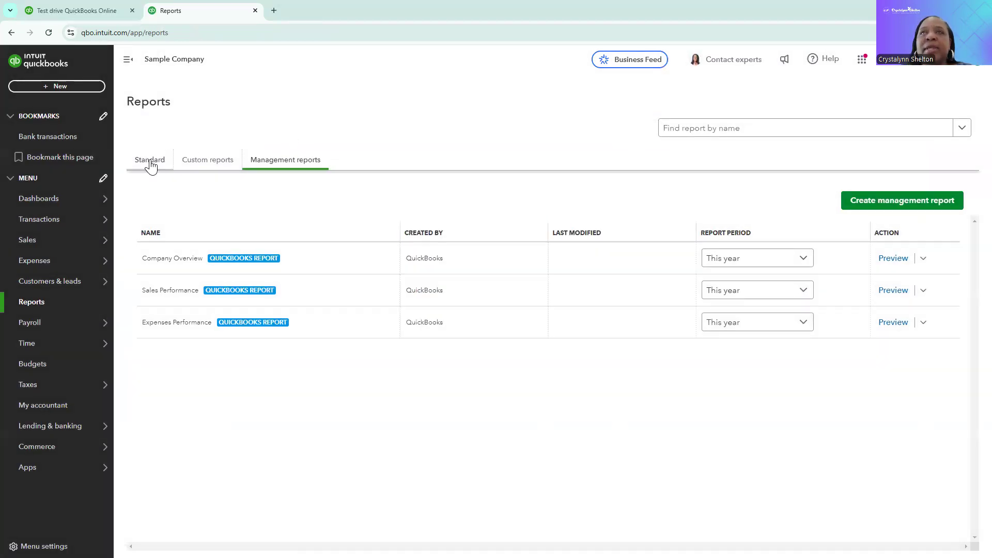
Open the Profit and Loss report from the Business overview category of the standard reports
click(149, 161)
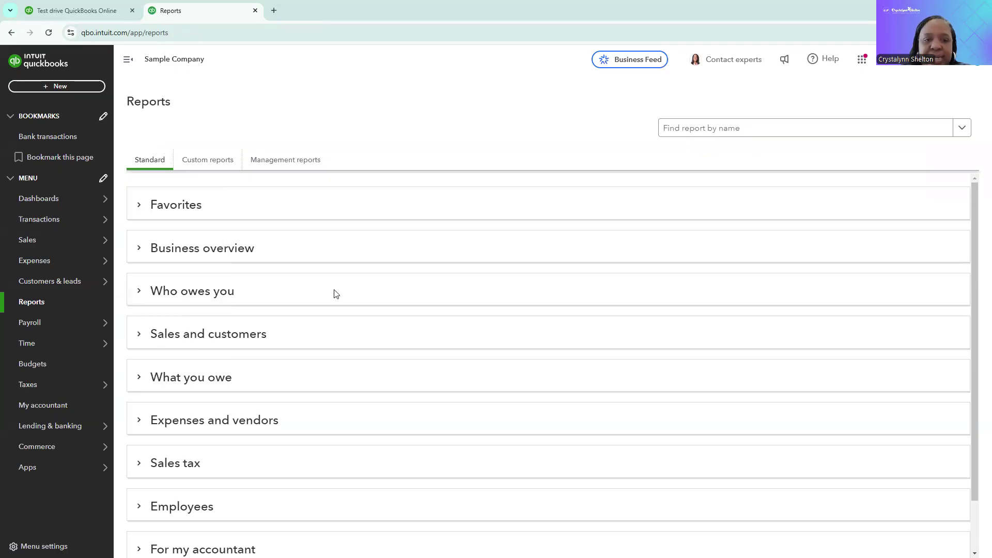
scroll(258, 296, down, 1)
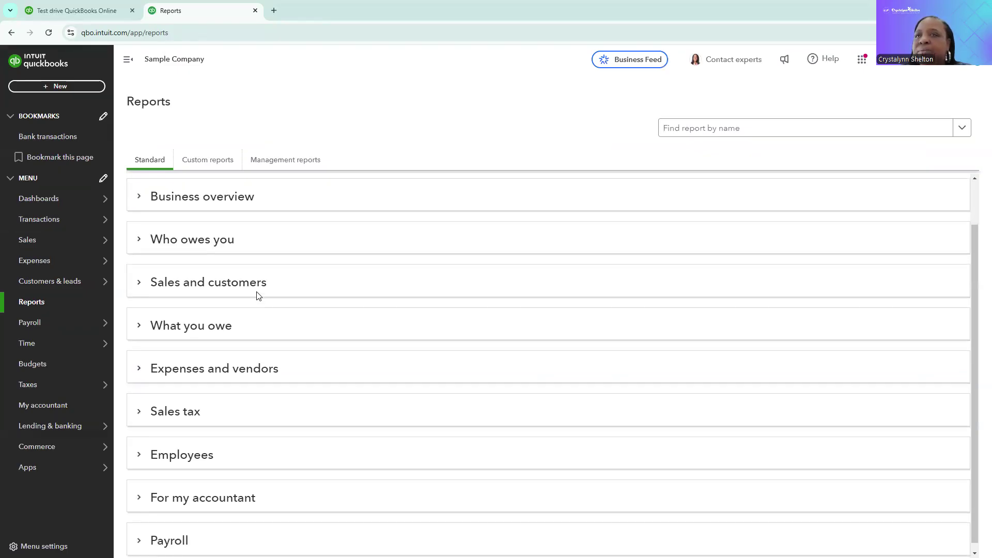
scroll(258, 296, up, 1)
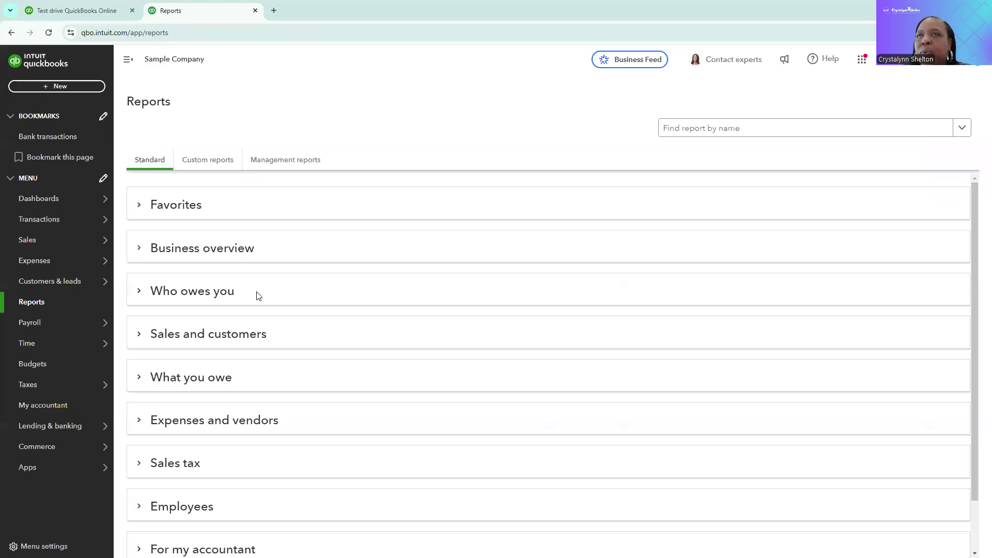
click(139, 250)
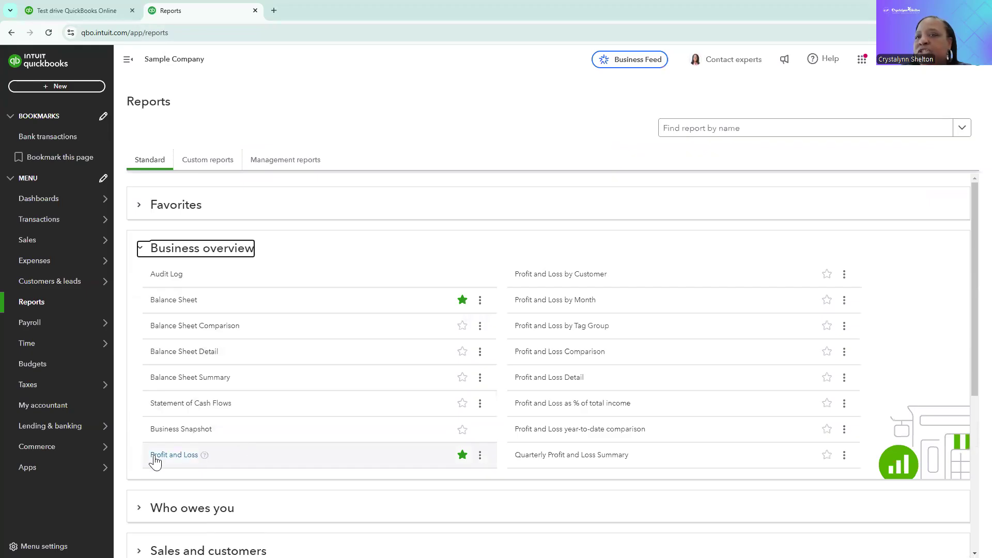
click(189, 459)
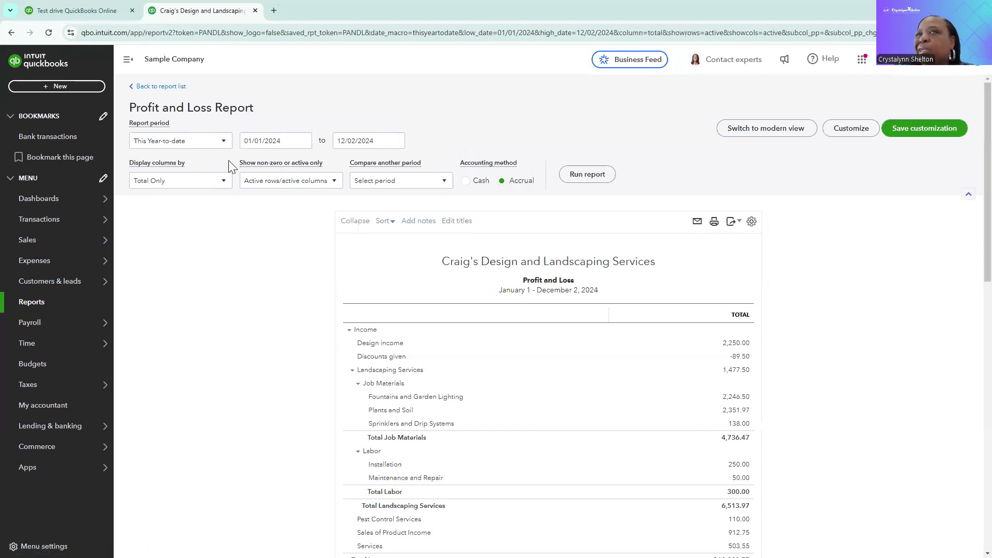
Examine the report period options and the start and end date pickers of the Profit and Loss report
click(224, 184)
click(237, 214)
click(224, 144)
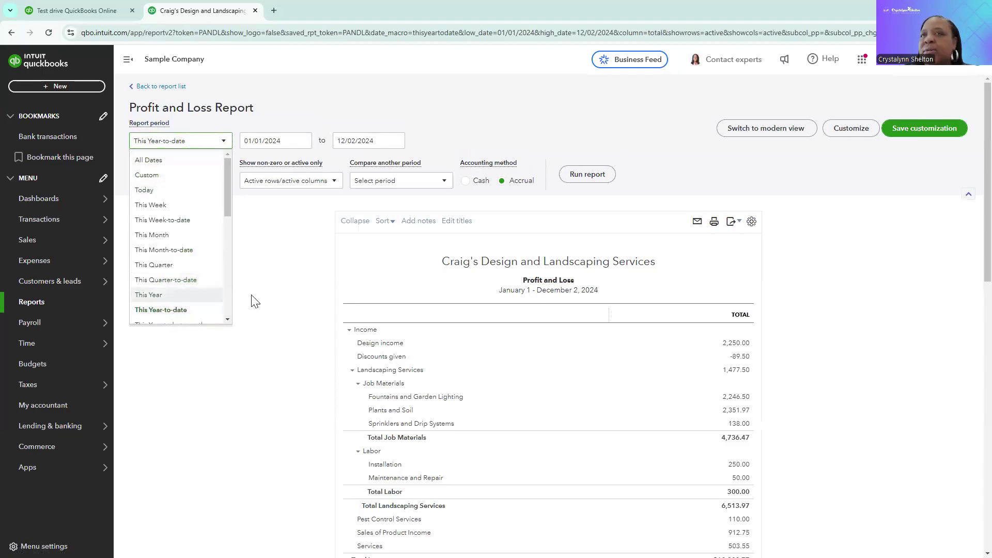
click(291, 291)
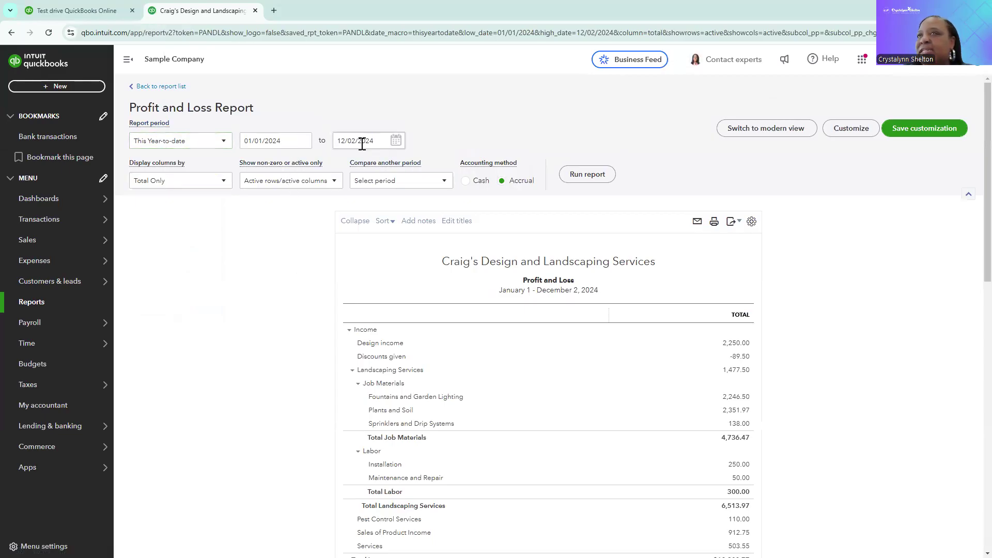
click(301, 144)
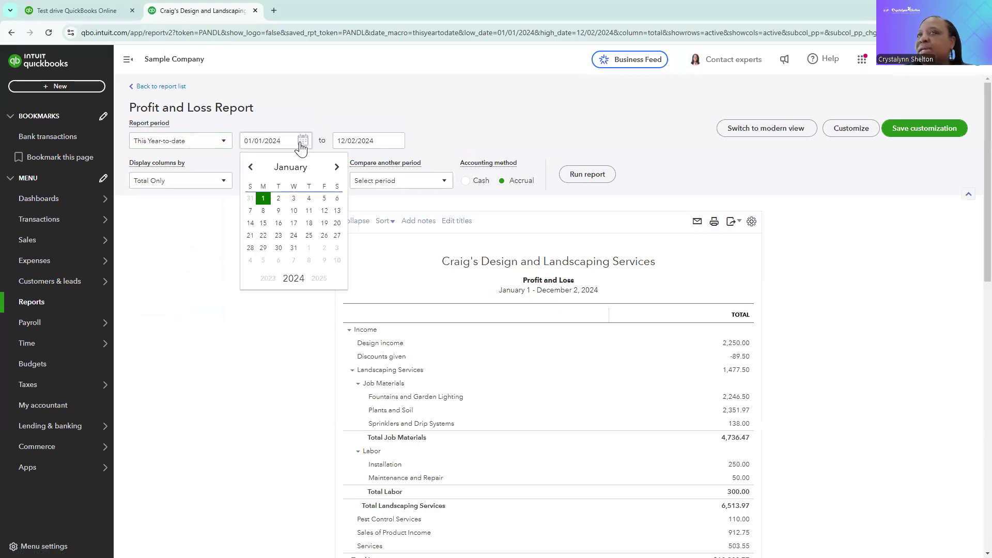
click(396, 143)
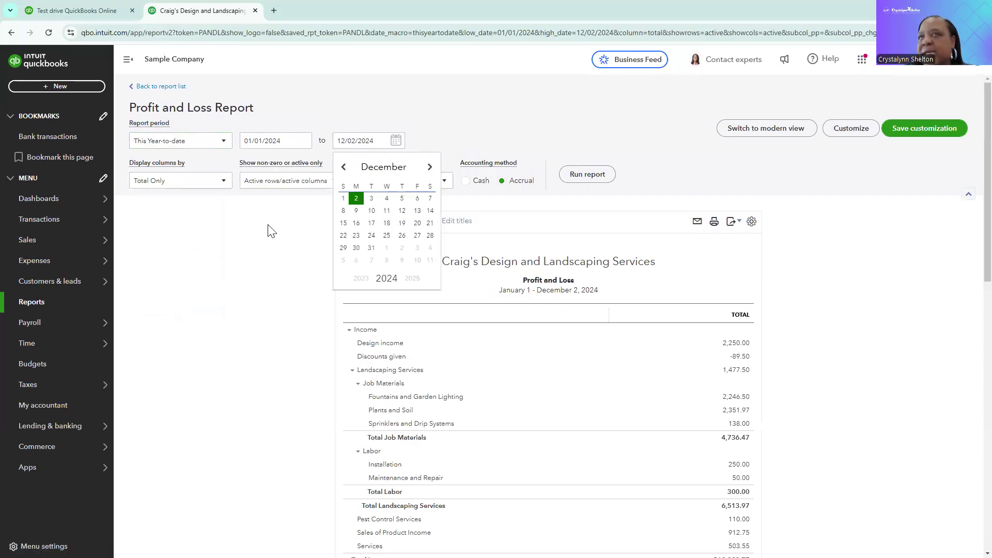
click(237, 252)
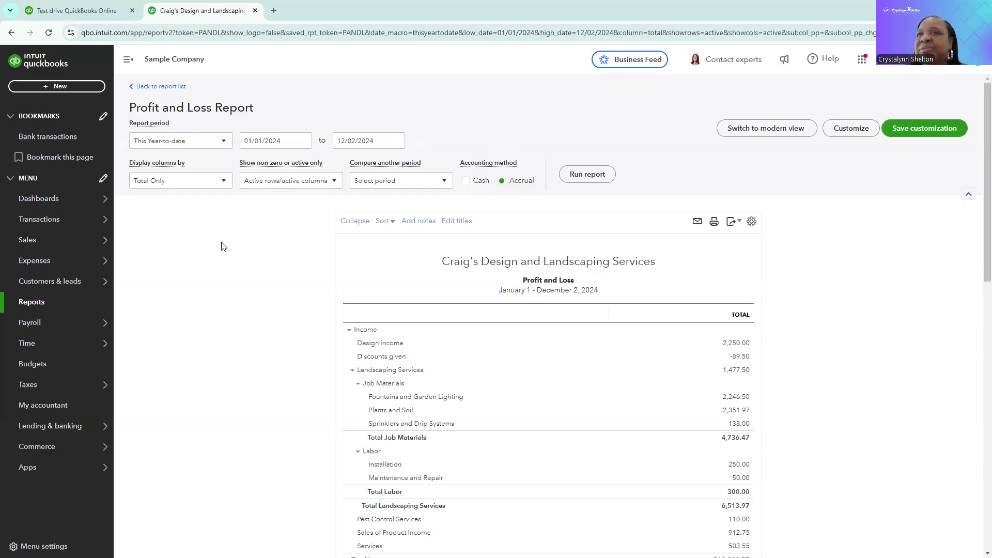
Set the report to display columns by Months with the Cash accounting method, and rerun it
click(223, 185)
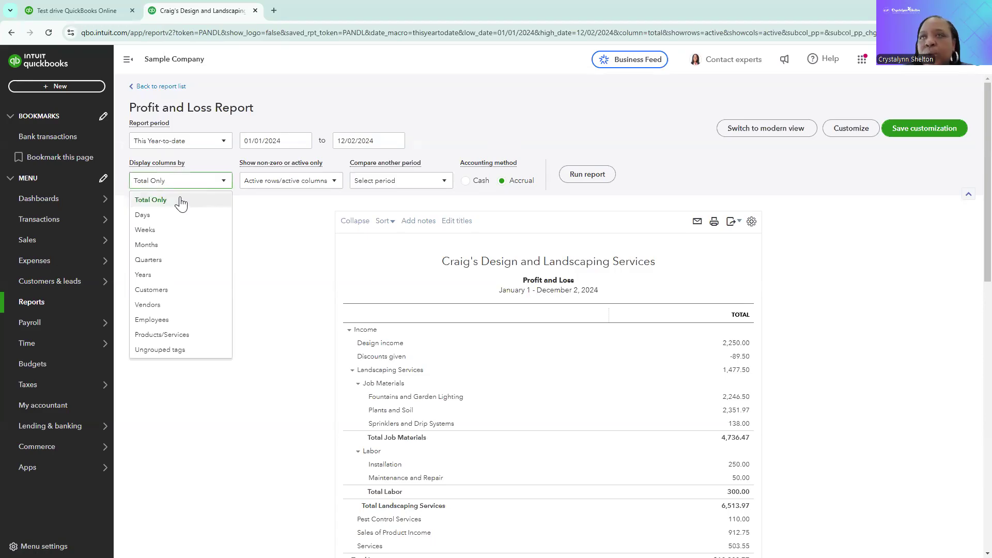
click(174, 252)
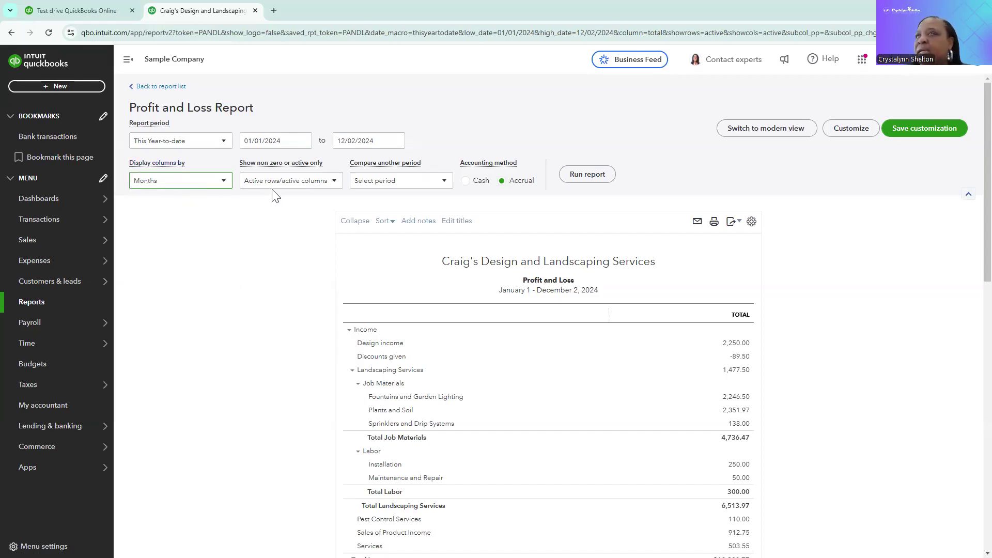
click(466, 181)
click(581, 176)
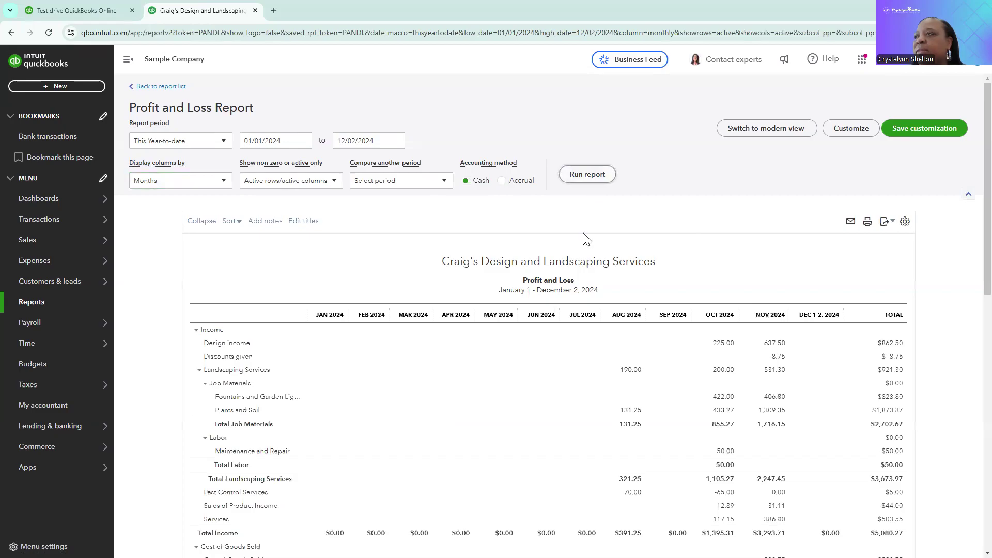
Preview the monthly report for printing, then open the email report form and cancel it
scroll(580, 271, down, 2)
scroll(580, 270, down, 10)
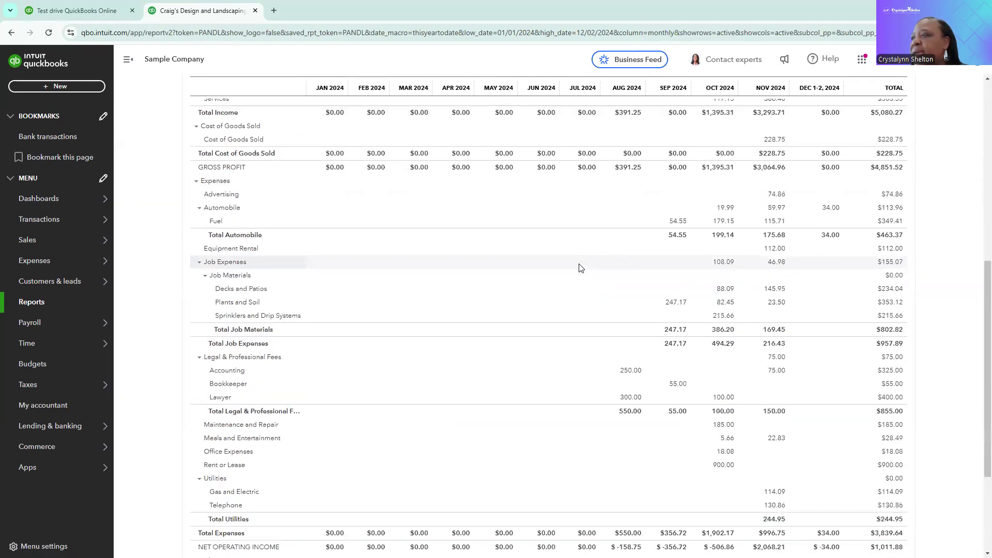
scroll(579, 268, up, 12)
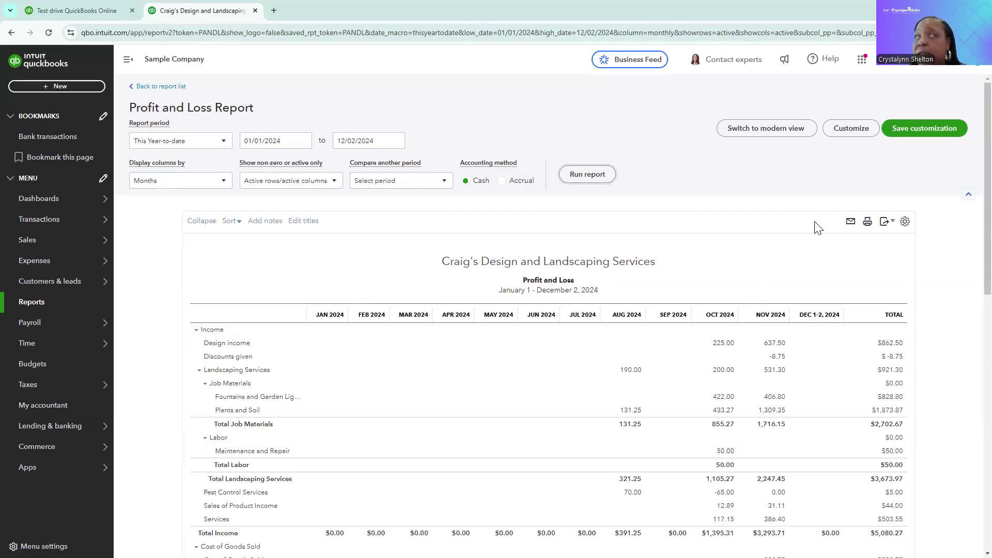
click(850, 222)
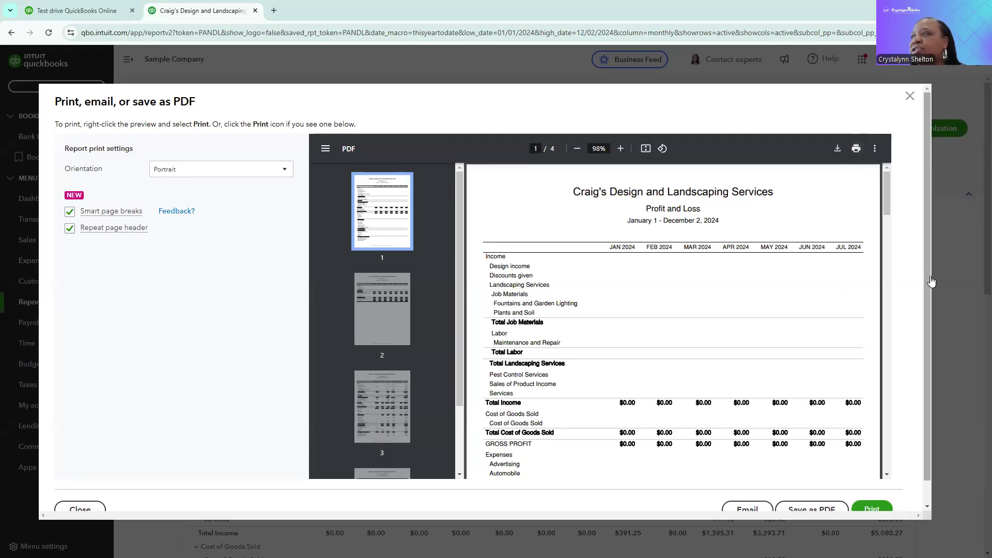
scroll(930, 284, down, 1)
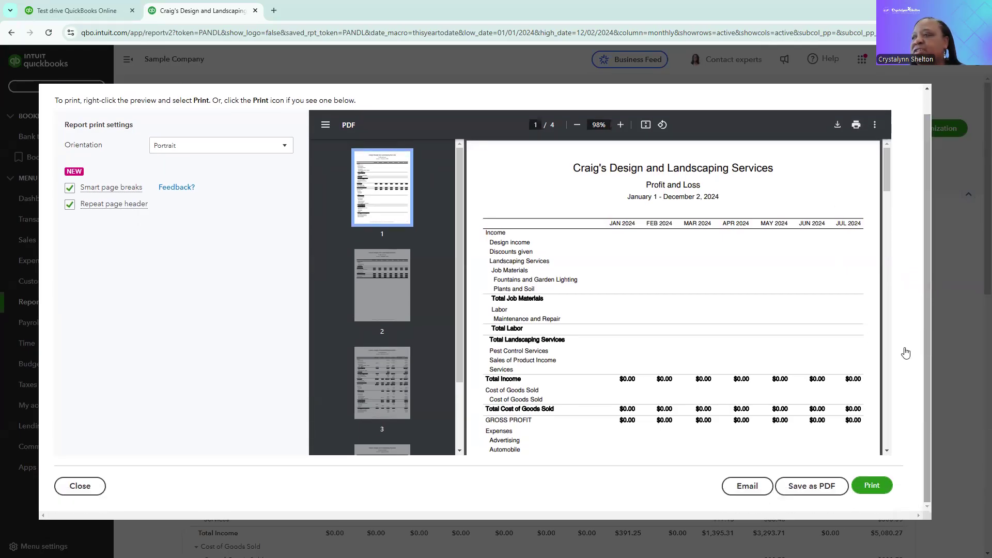
click(744, 488)
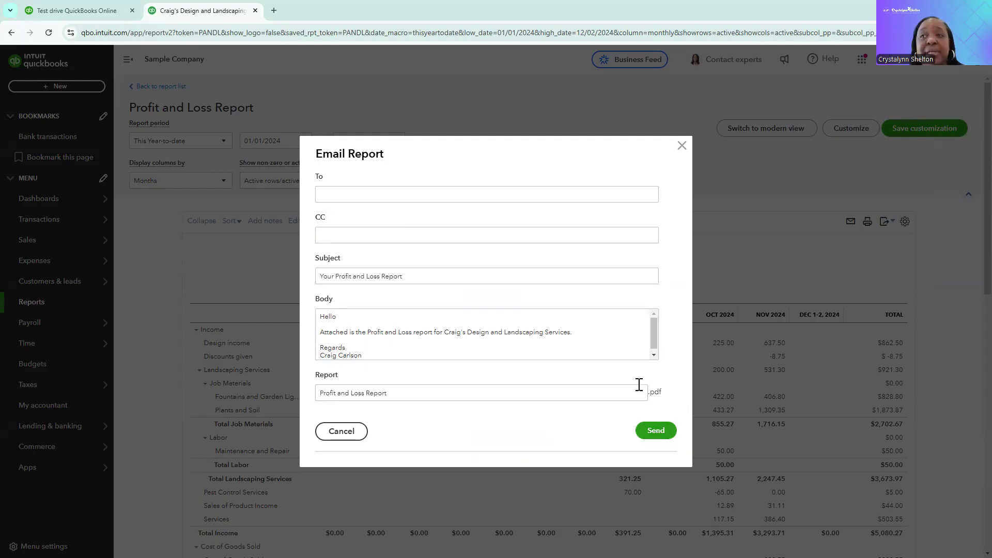
click(362, 435)
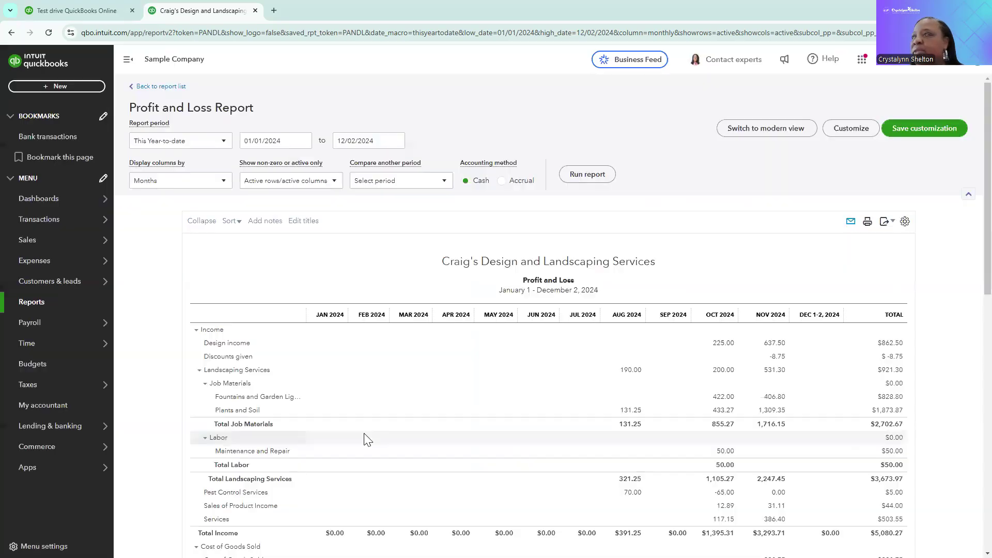
Save the customized report under the name CDL Profit and Loss
click(886, 225)
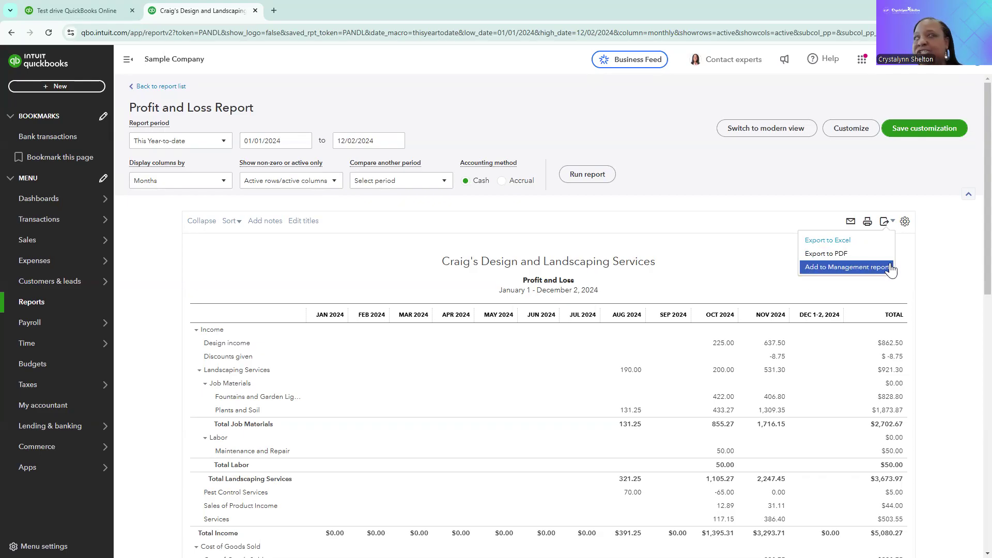
click(845, 195)
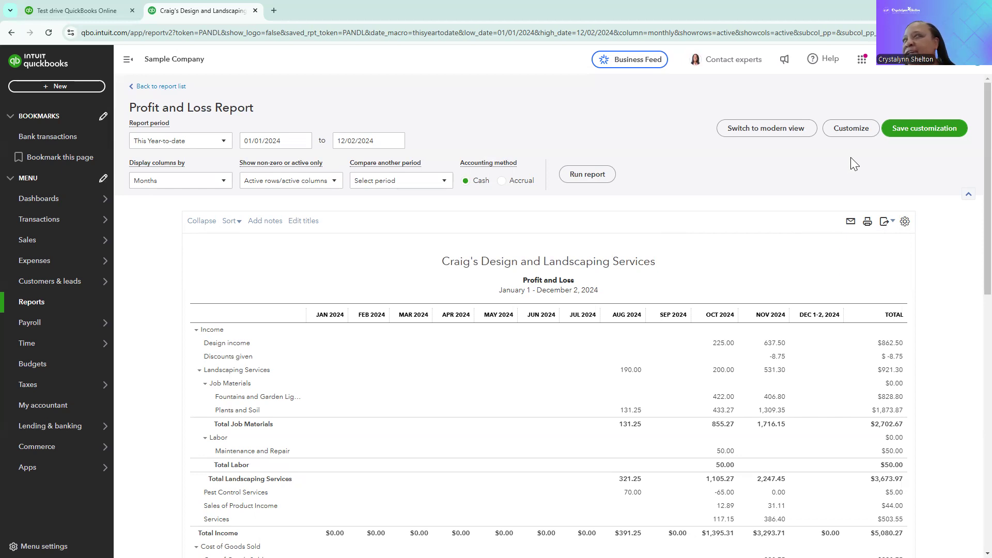
click(922, 133)
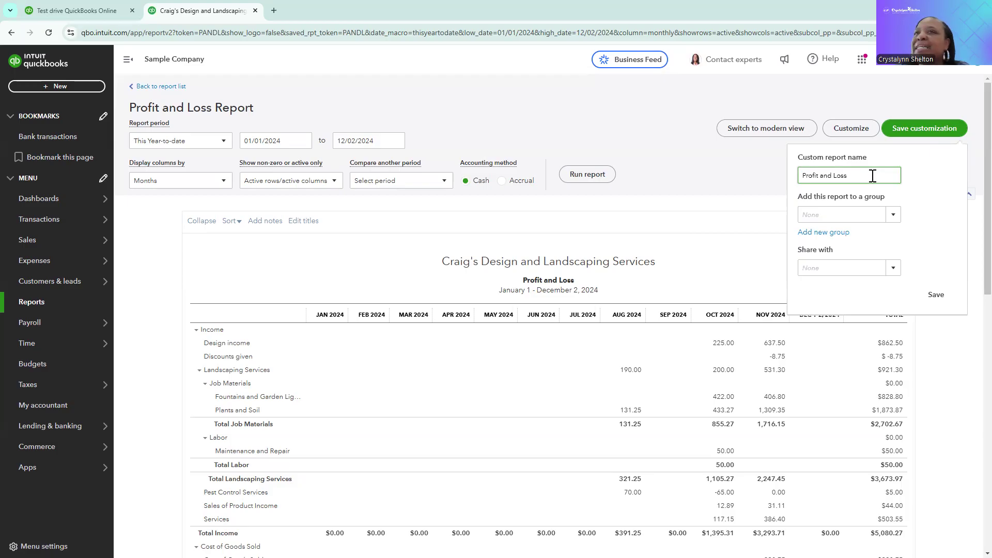
text(CD)
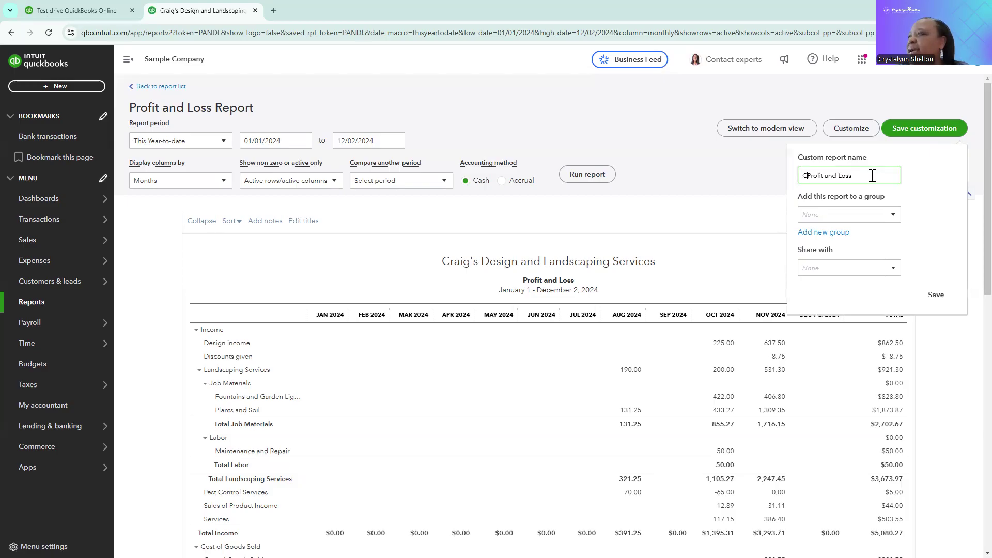
text(L)
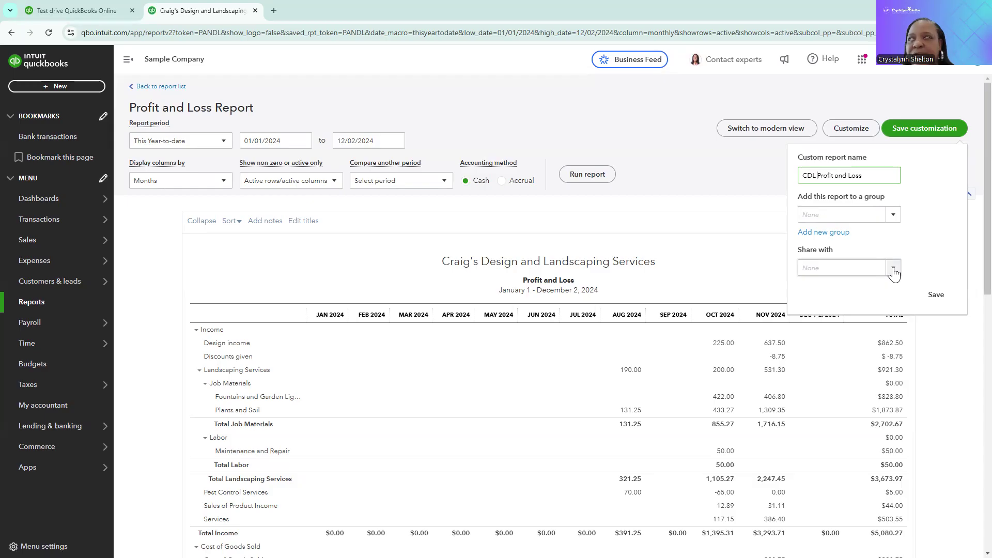
click(936, 302)
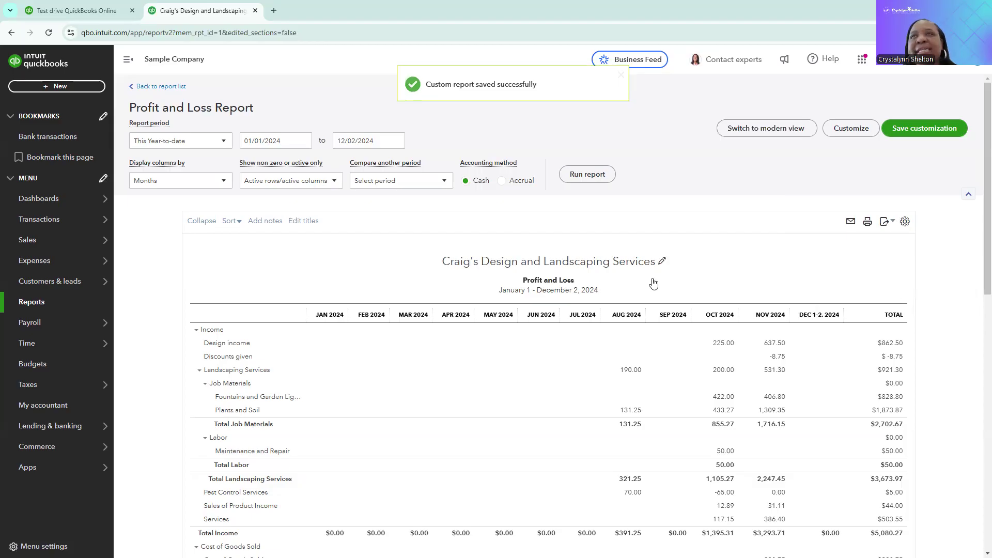
Return to the report list and view the saved CDL Profit and Loss among the custom reports, then go back to standard reports
click(160, 86)
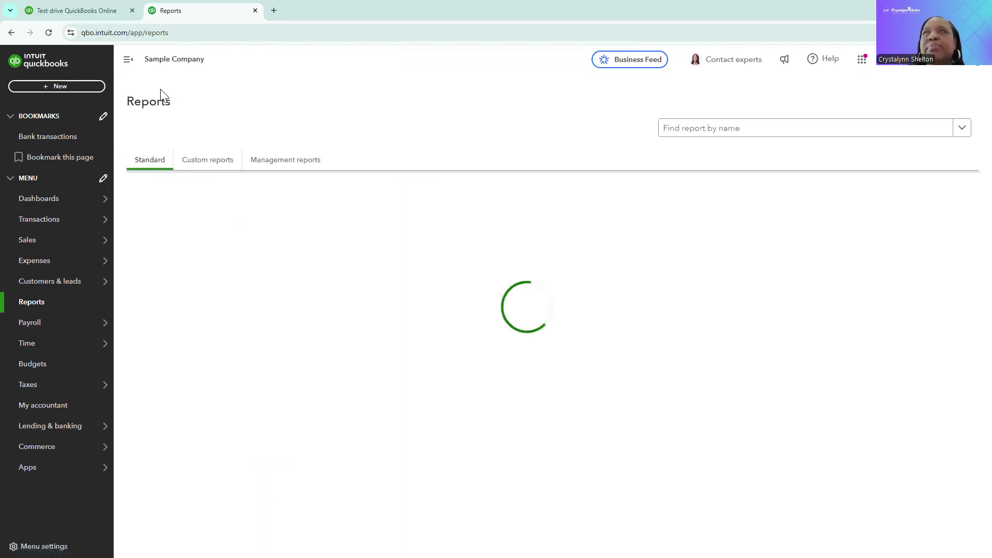
click(217, 162)
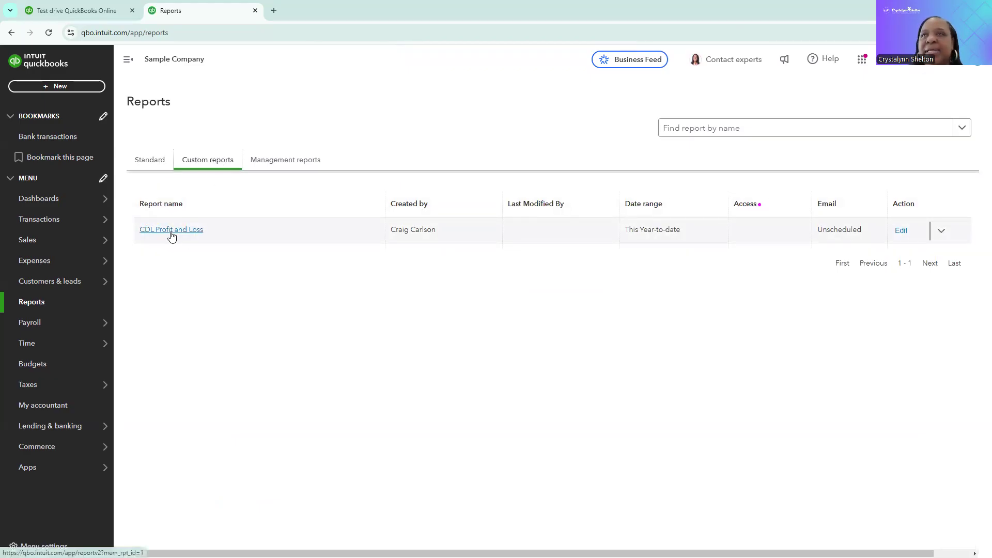
click(161, 165)
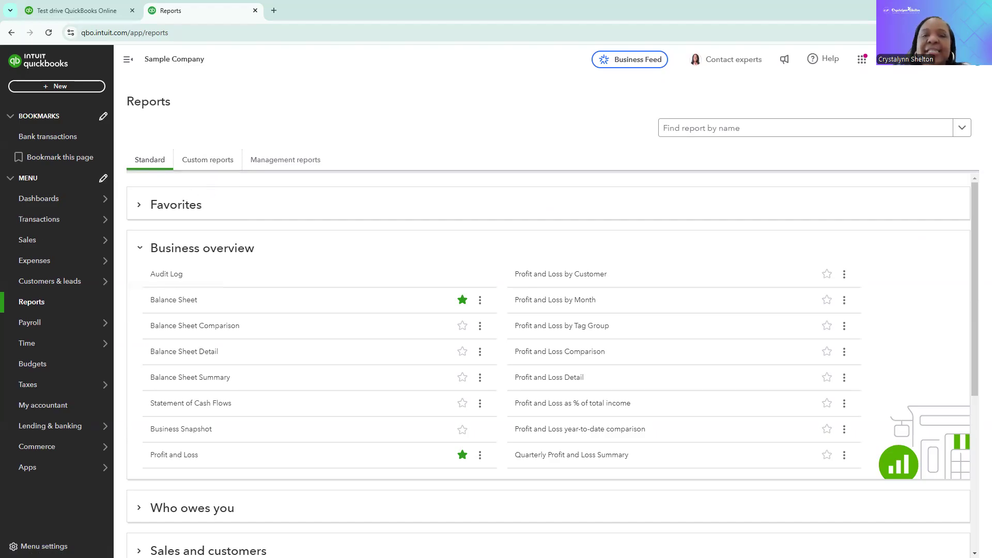
Expand the Favorites category and toggle the favorite star of Statement of Cash Flows on and off
click(140, 207)
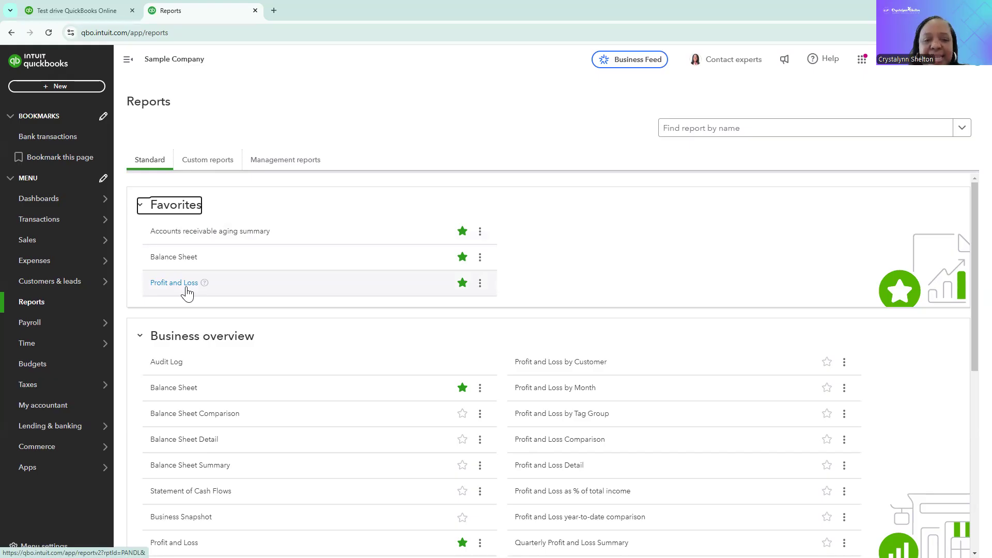
scroll(259, 381, down, 2)
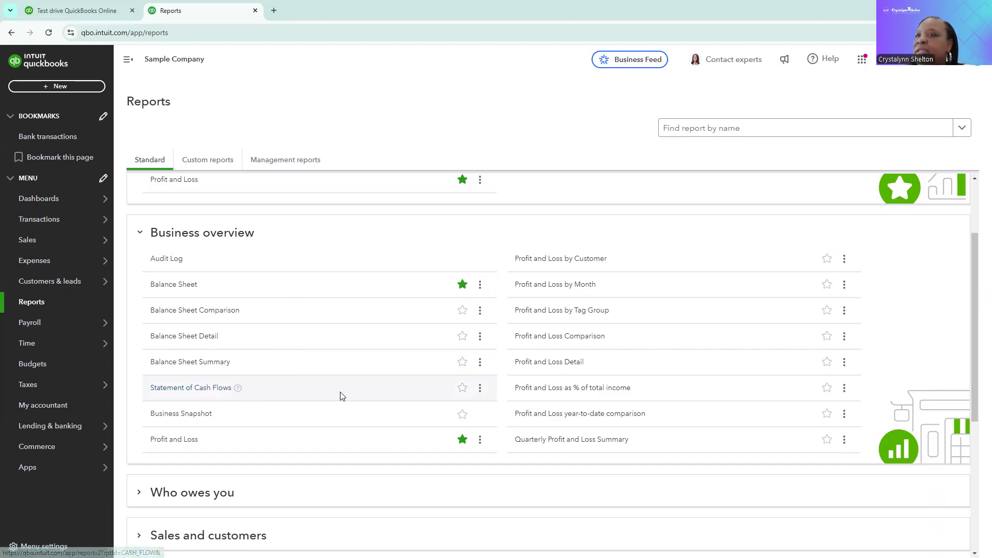
click(462, 388)
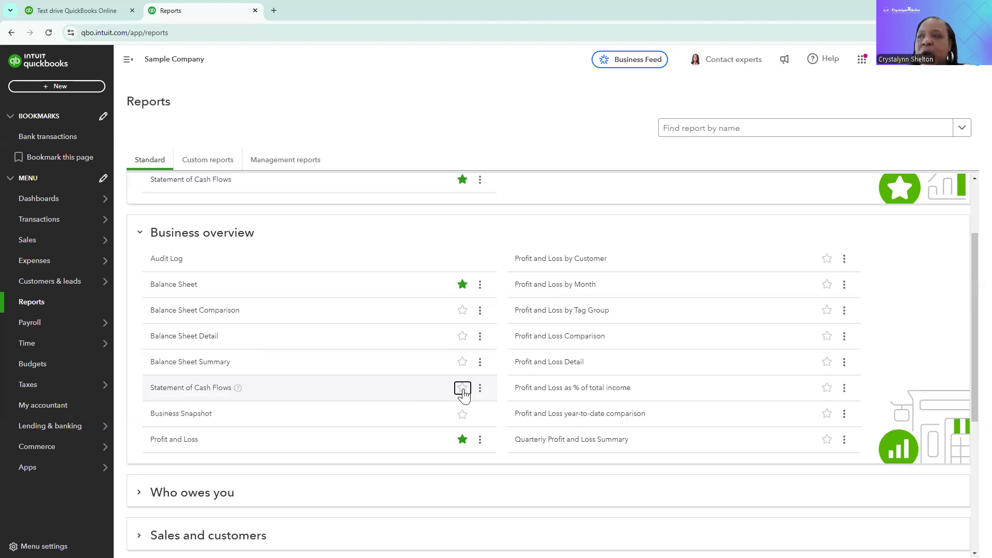
click(462, 388)
click(462, 388)
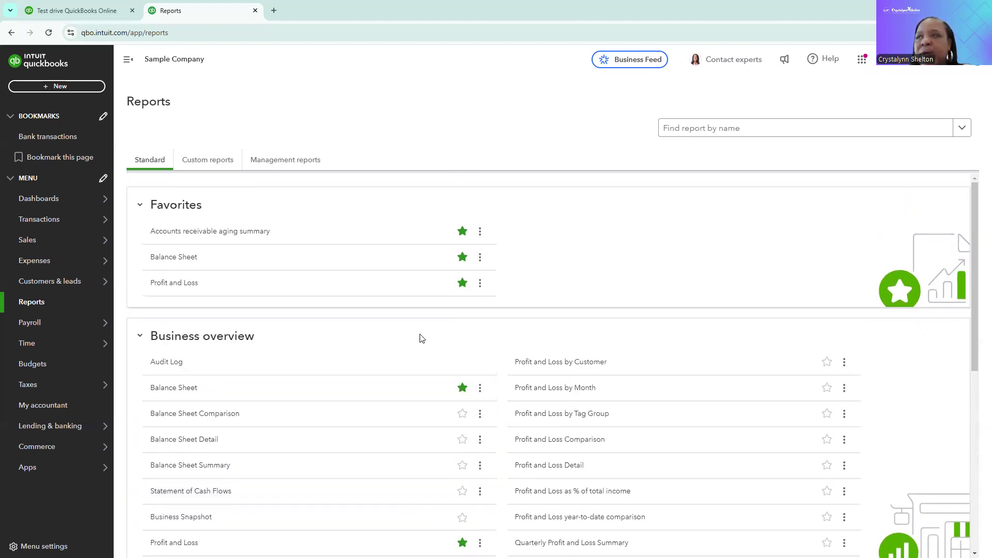
click(139, 205)
click(140, 205)
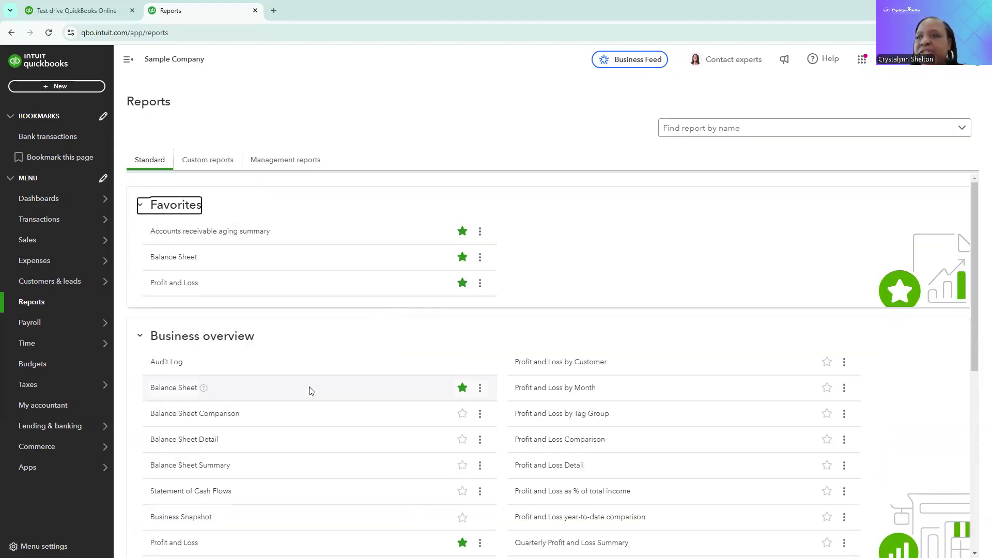
scroll(361, 405, down, 3)
click(462, 337)
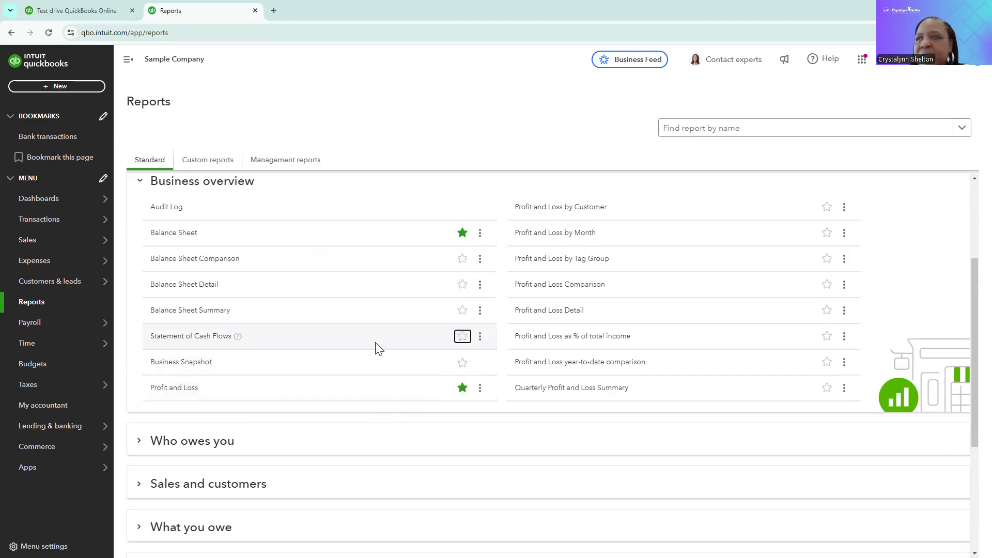
click(463, 337)
scroll(408, 346, up, 3)
scroll(408, 346, down, 1)
scroll(412, 351, down, 3)
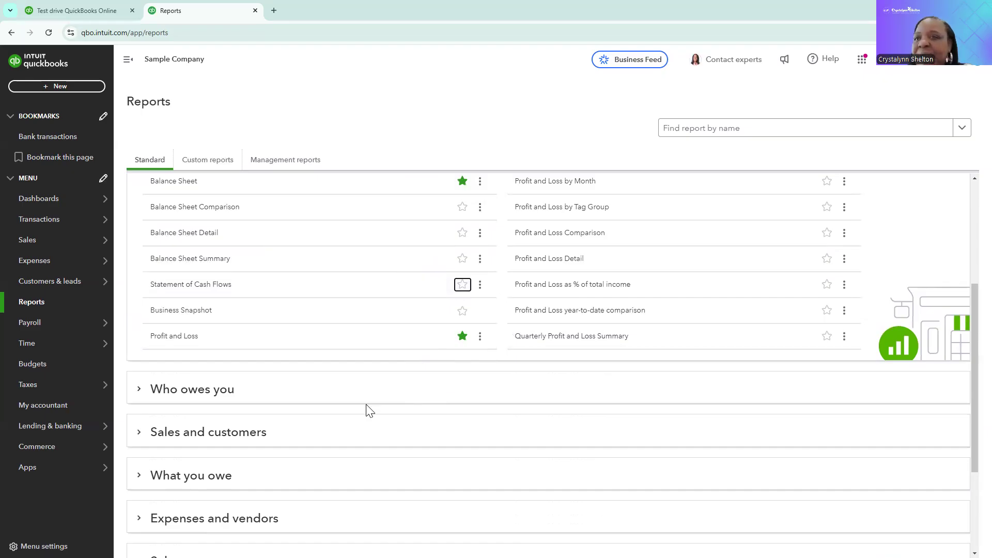
scroll(367, 411, down, 2)
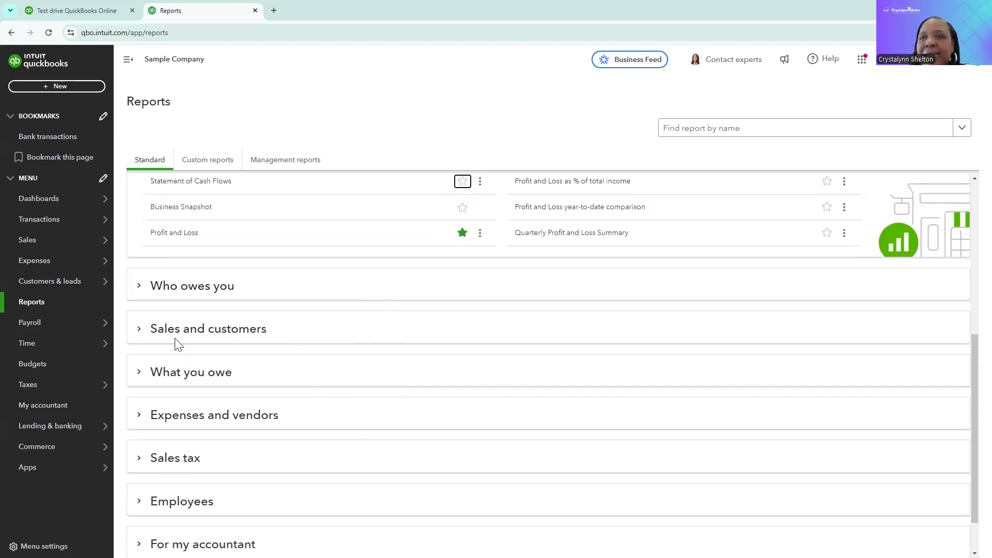
scroll(160, 336, down, 1)
Expand the What you owe category and toggle the favorite star of Accounts payable aging summary on and off
click(139, 323)
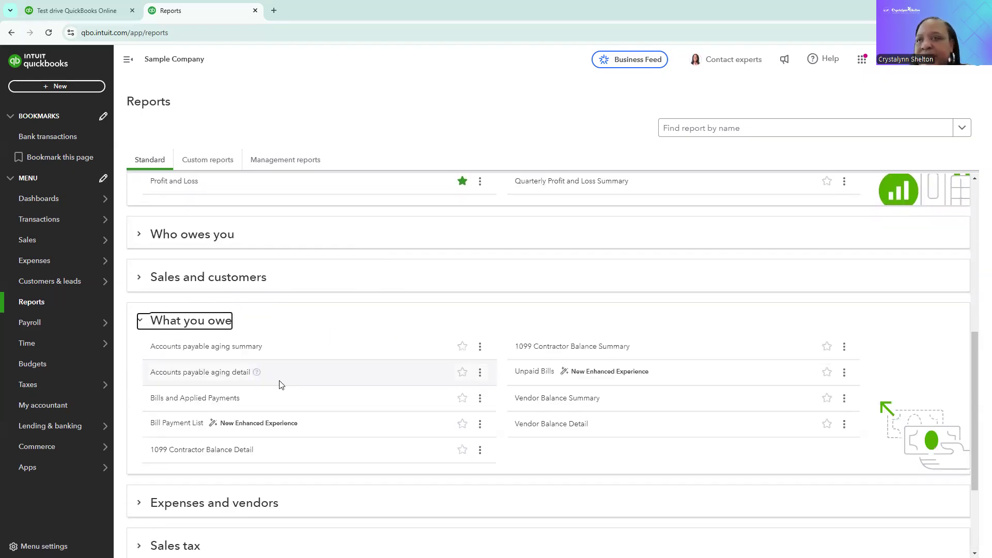
click(462, 347)
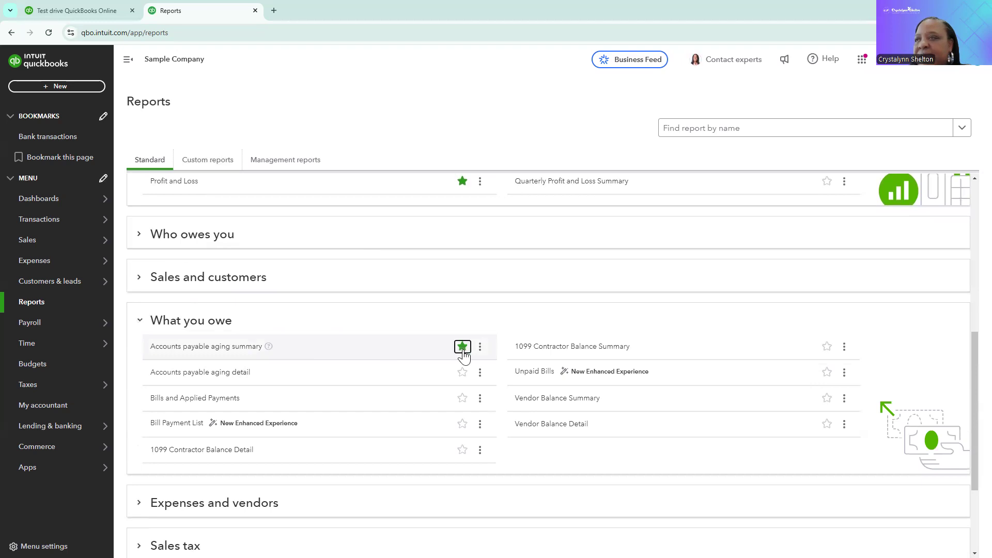
click(463, 347)
click(462, 348)
click(462, 348)
click(462, 349)
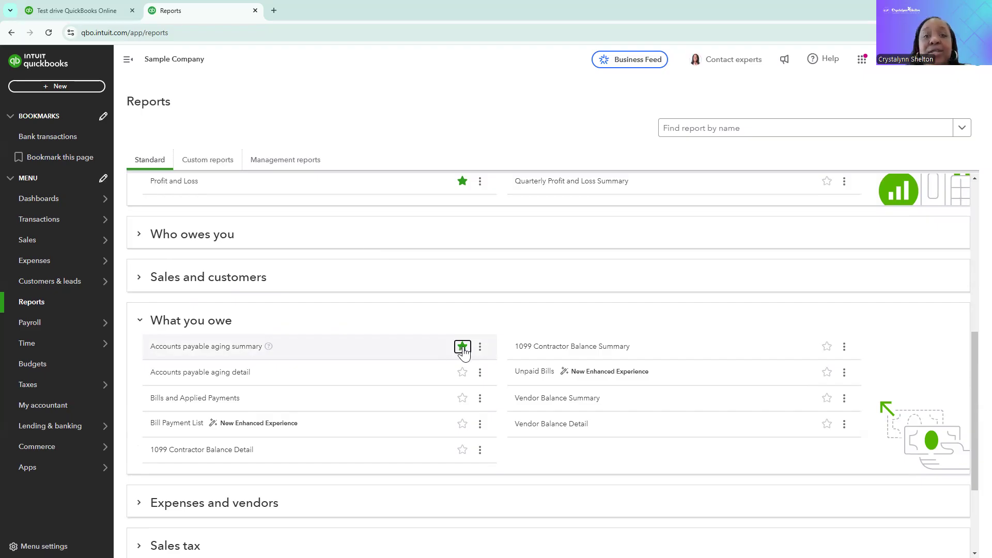
click(462, 347)
click(463, 347)
Reload the Reports page and review the reports listed under Favorites
scroll(463, 349, up, 10)
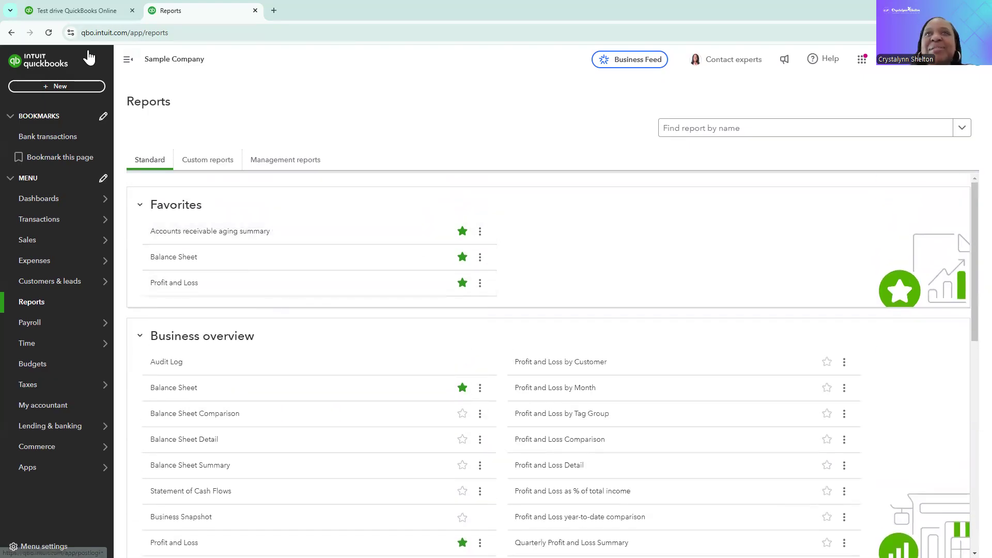
click(49, 32)
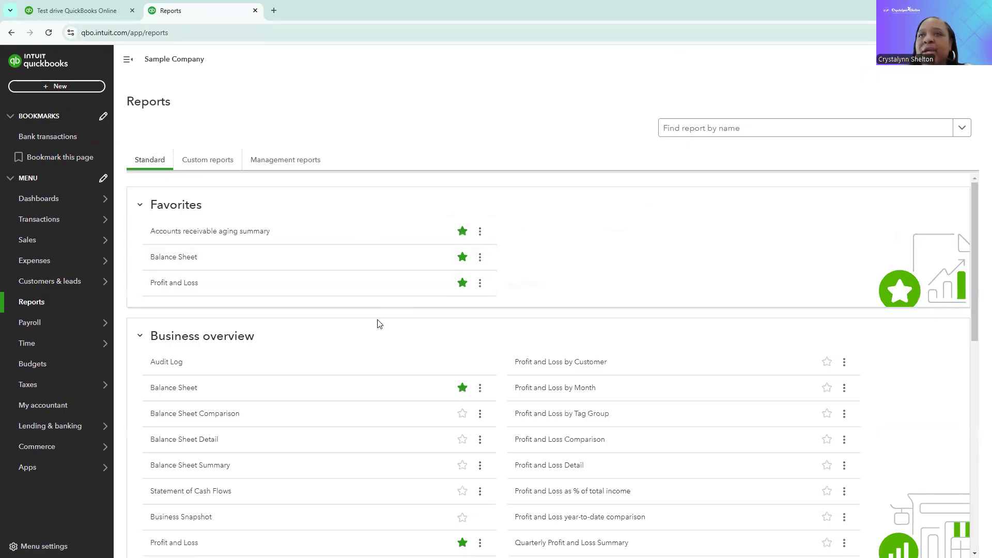
scroll(379, 324, down, 4)
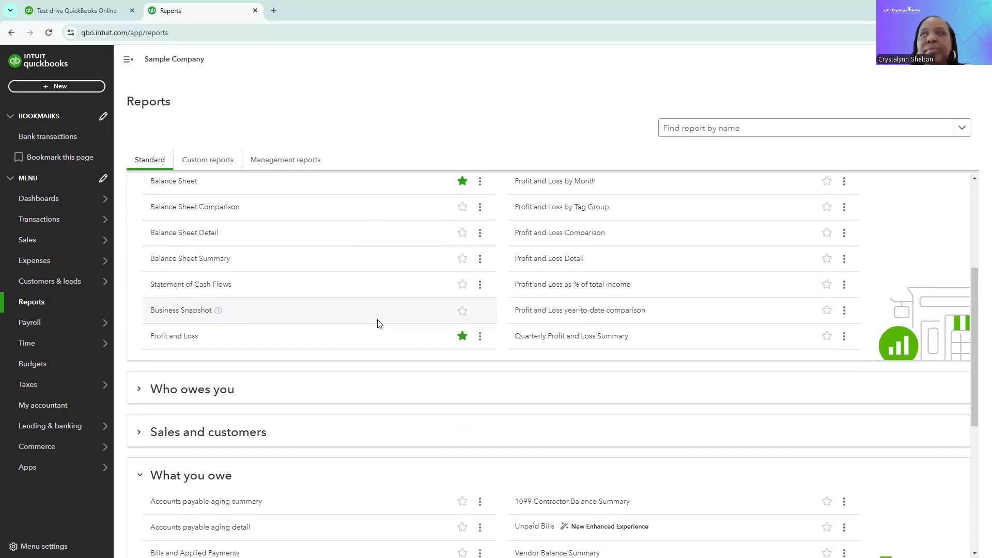
scroll(372, 230, up, 4)
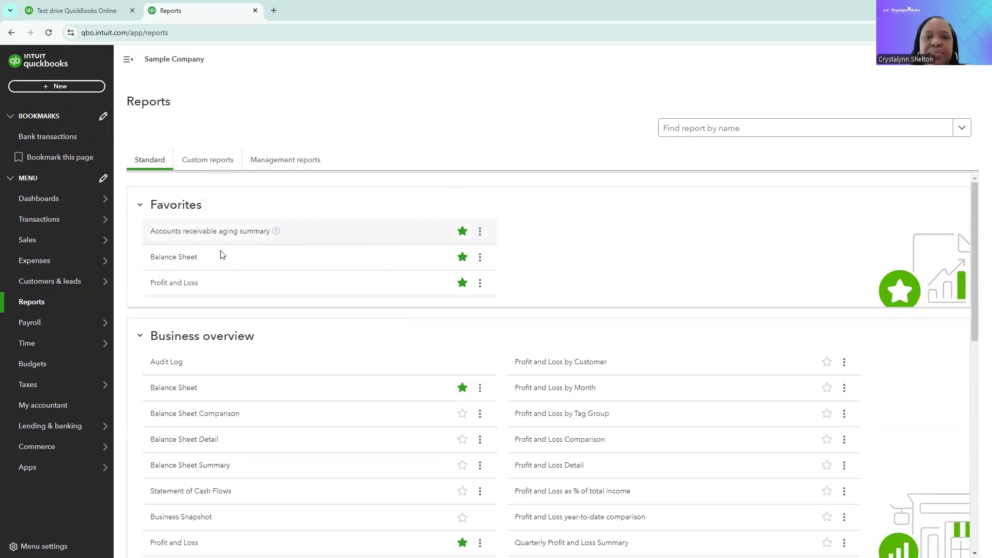
mouse_move(96, 285)
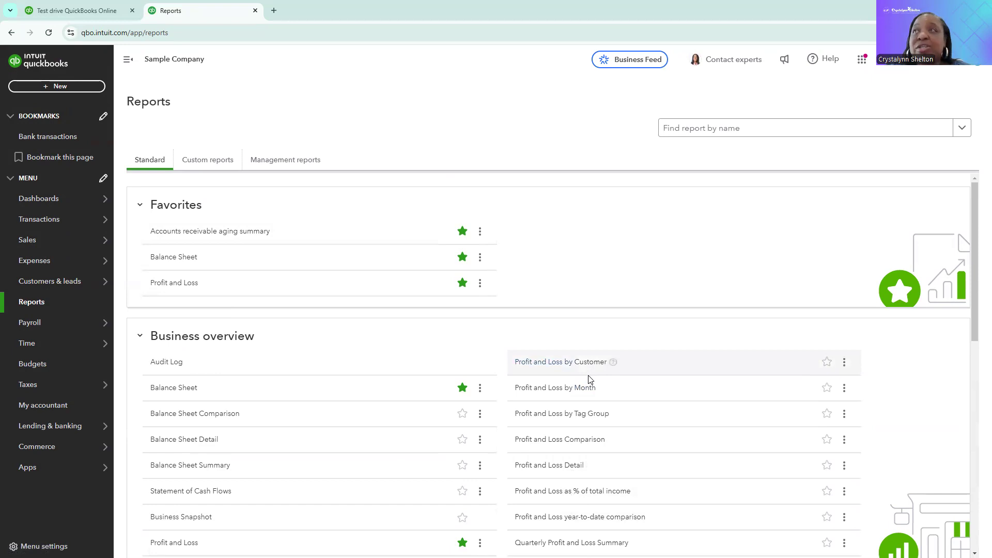
Switch to the presentation slides and advance to the final slide
key(alt+Tab)
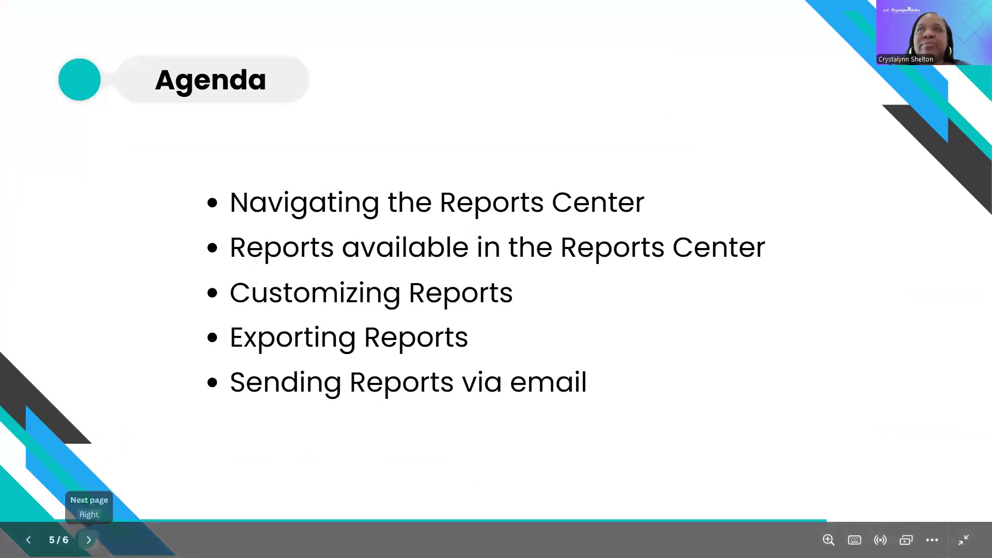
click(89, 539)
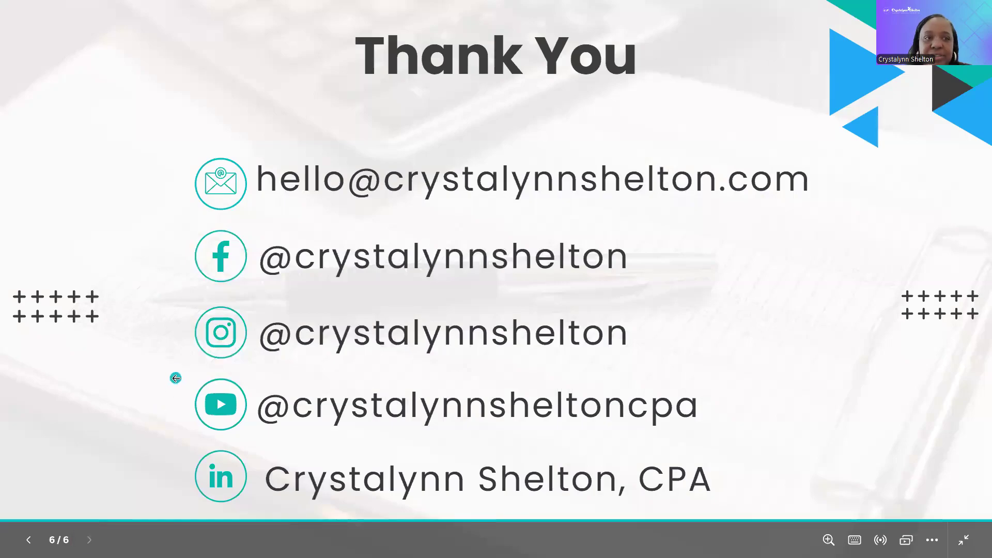